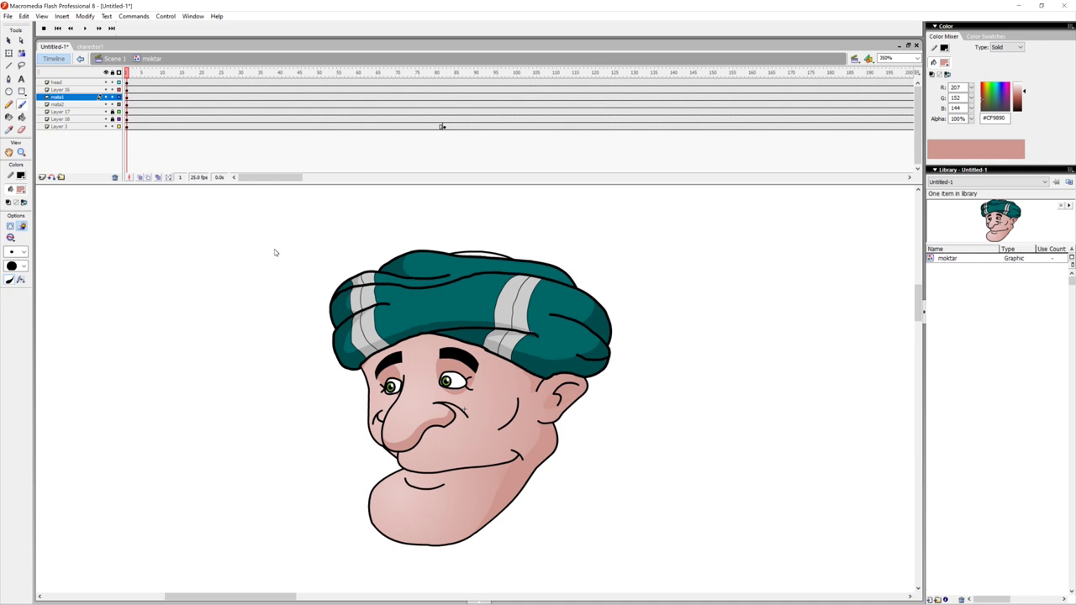
Step: Nudge both pupils on the mata1 layer to the right and slightly up with the Selection tool
left_click(8, 40)
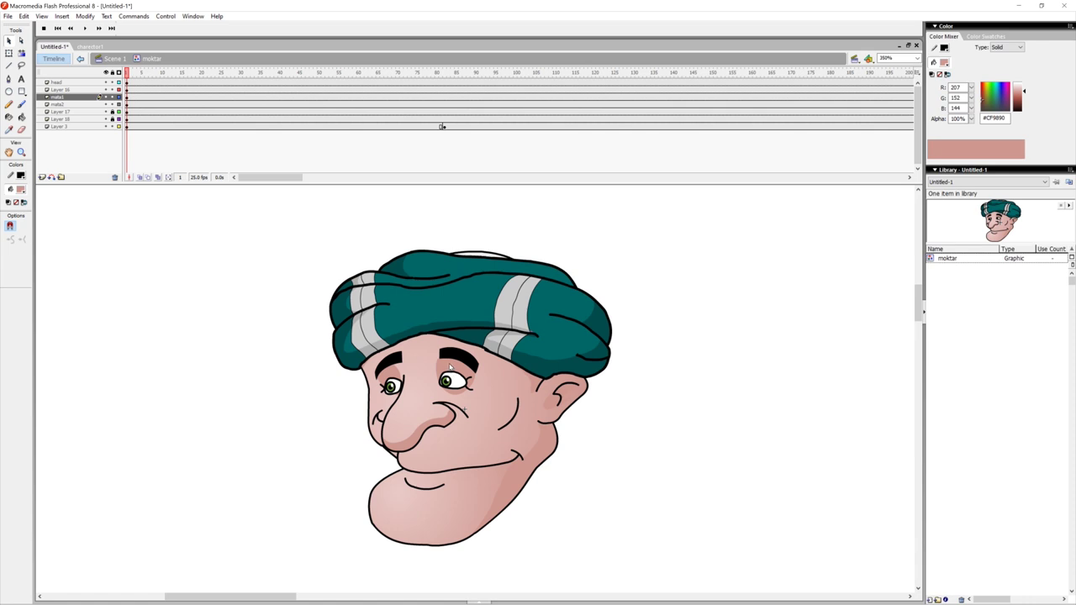
left_click(446, 384)
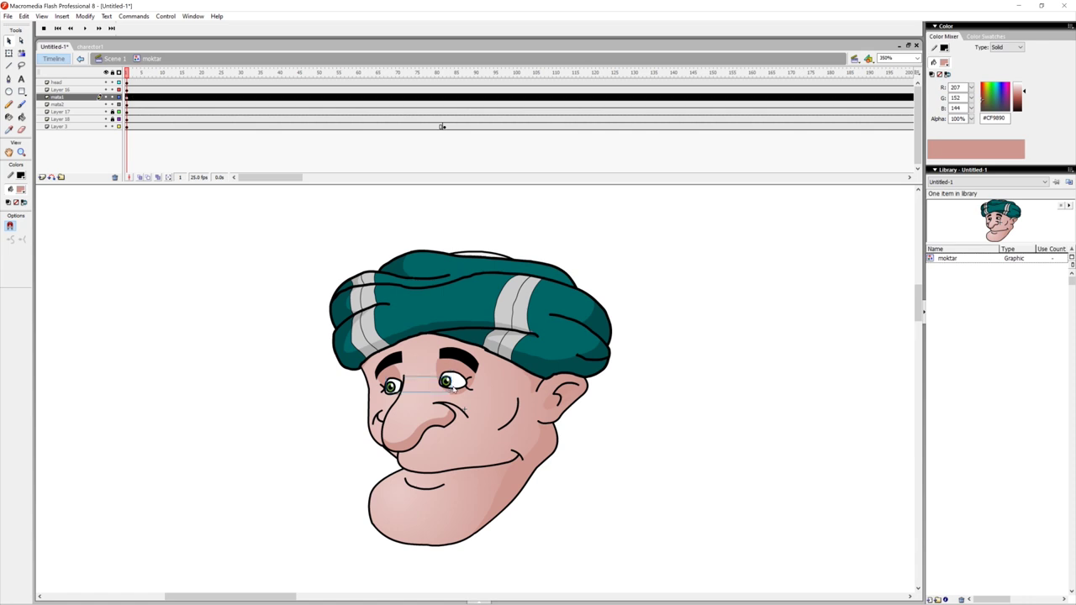
key("Right")
key("Right")
key("Up")
key("Up")
key("Right")
key("Right")
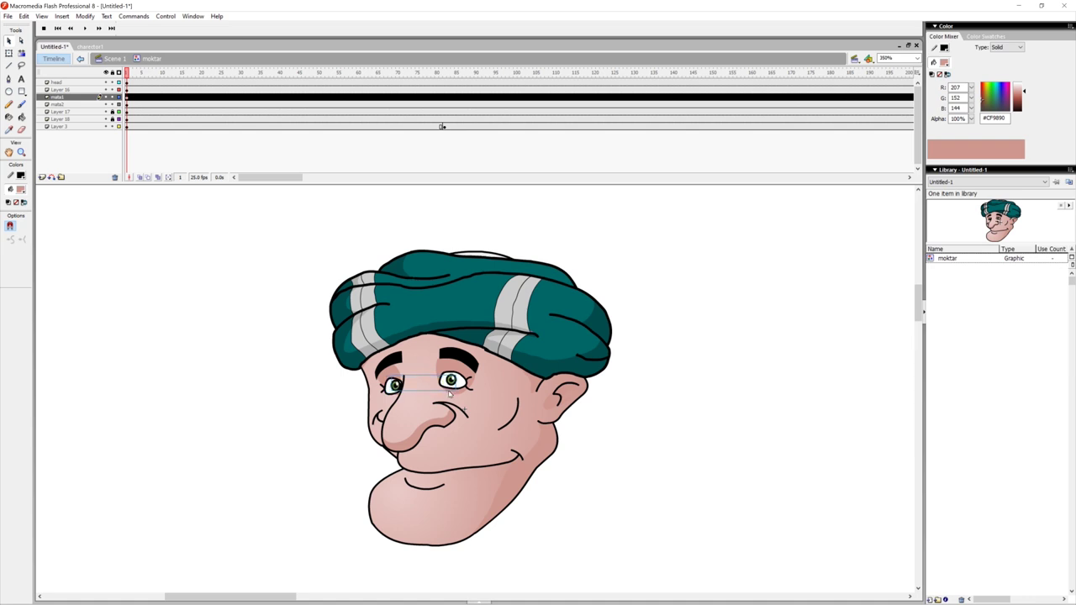
left_click(622, 423)
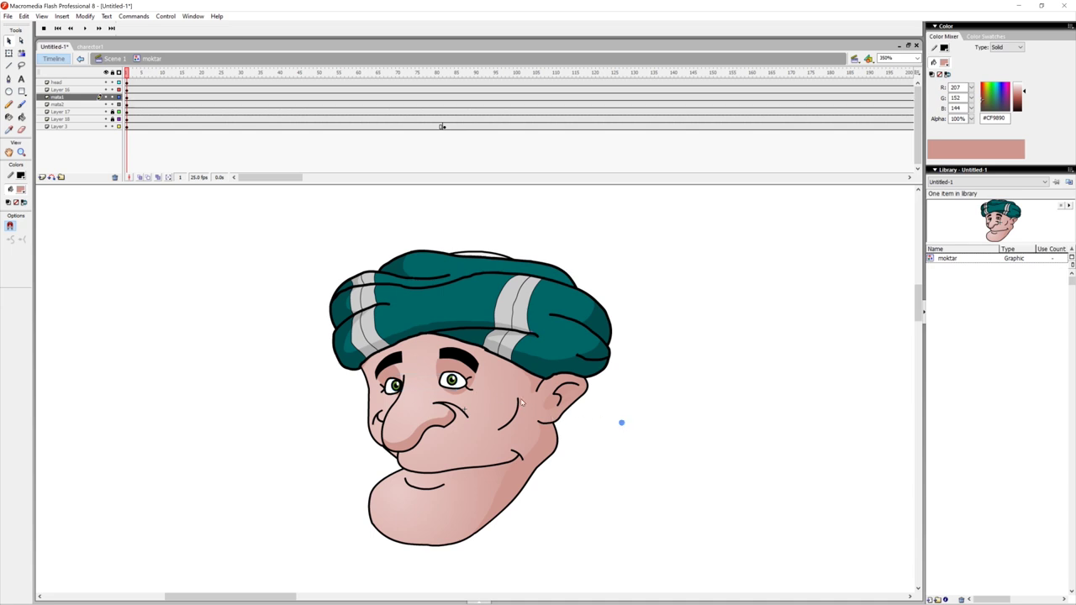
Step: Nudge both pupils left and slightly down so the character looks sideways again
left_click(454, 381)
key("Left")
key("Left")
key("Left")
key("Left")
key("Left")
key("Left")
key("Left")
key("Down")
key("Down")
key("Left")
key("Left")
key("Left")
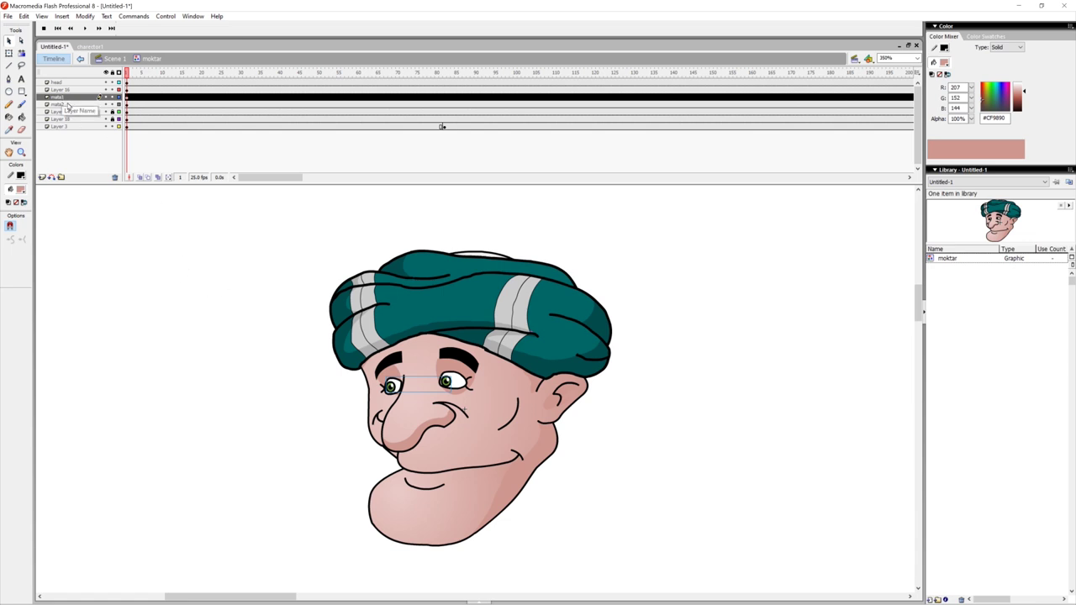
Step: Add a new layer directly above mata1 and name it mata3
left_click(127, 105)
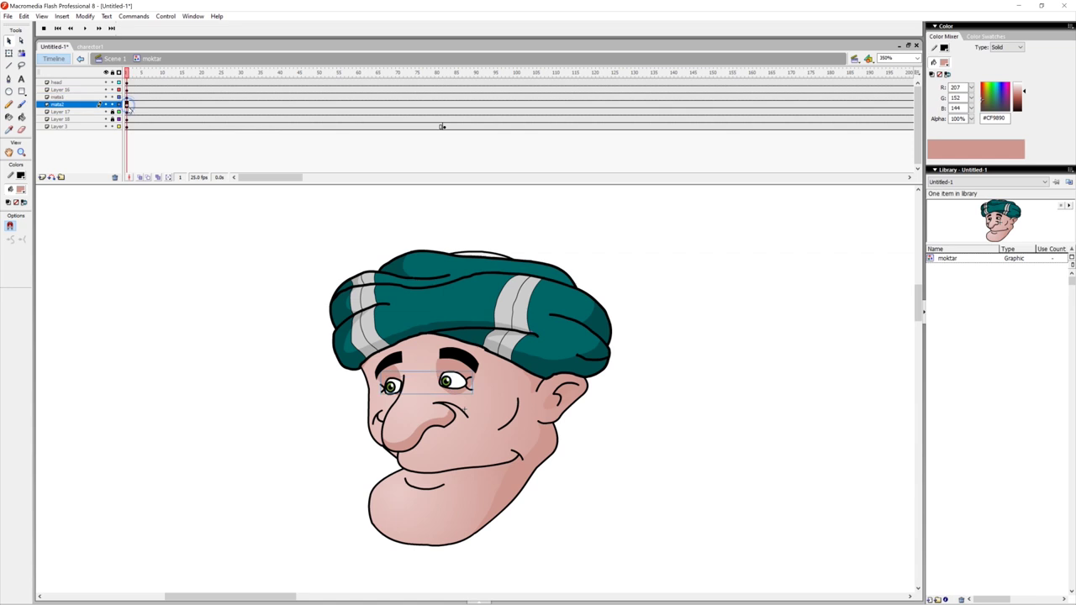
left_click(74, 98)
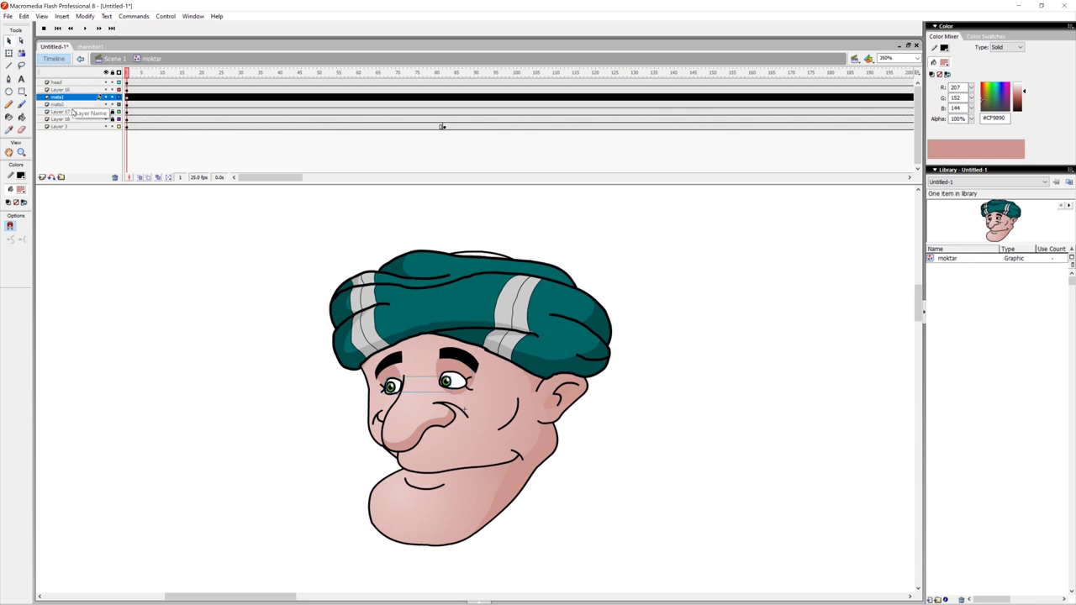
left_click(42, 177)
double_click(60, 99)
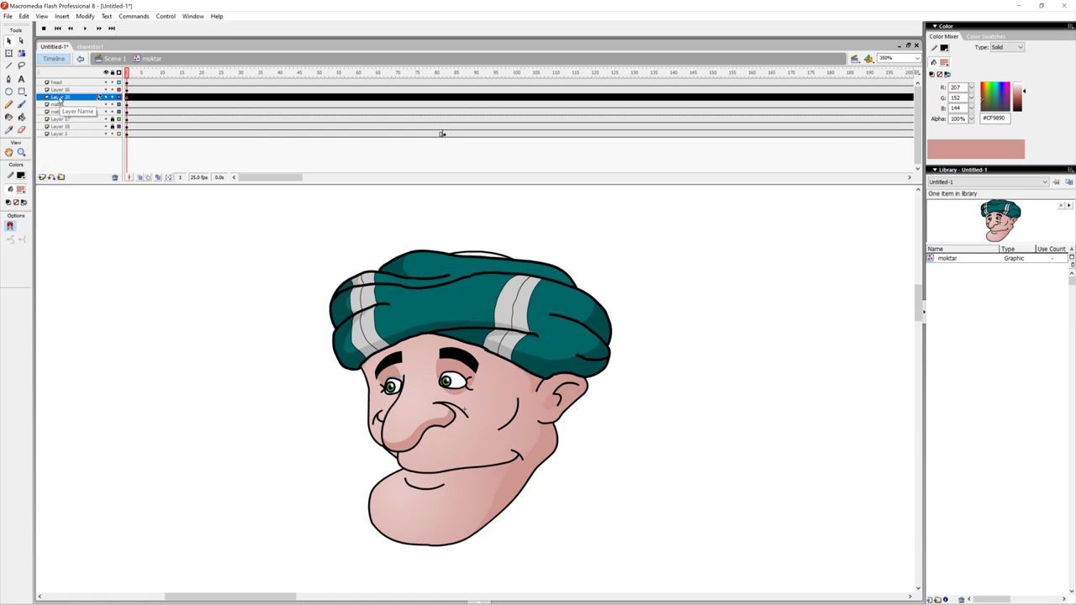
type("mata3")
left_click(150, 230)
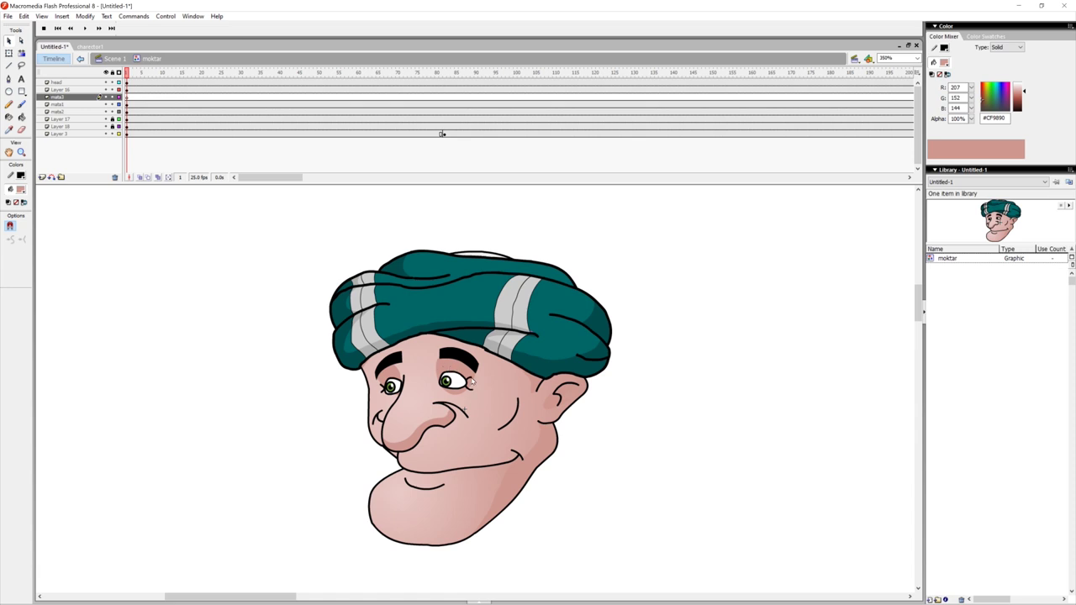
Step: Lock Layer 3, sample the skin shadow colour around the eye as the fill, and relock Layer 18
left_click(9, 129)
left_click(113, 134)
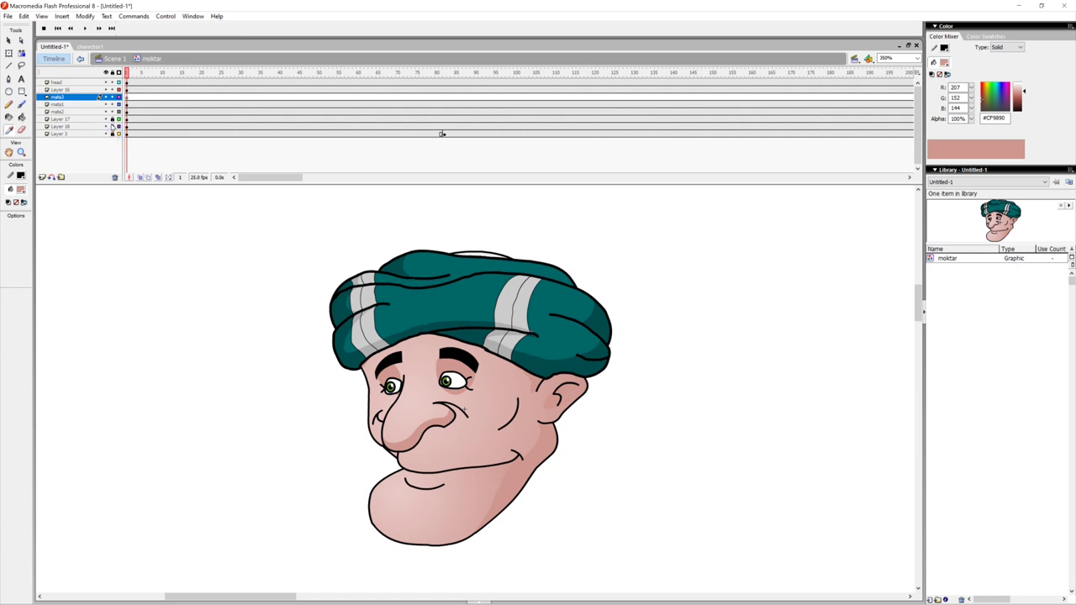
left_click(452, 369)
left_click(105, 126)
left_click(106, 126)
key("z")
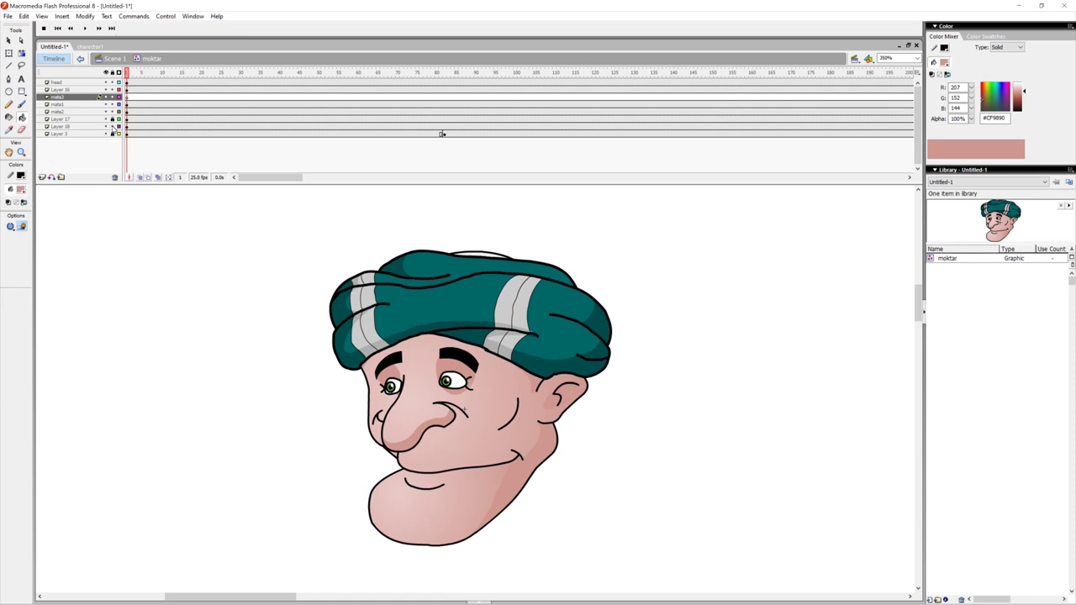
left_click(111, 126)
Step: Insert a keyframe at frame 30 of the mata3 layer
left_click(77, 97)
left_click(128, 74)
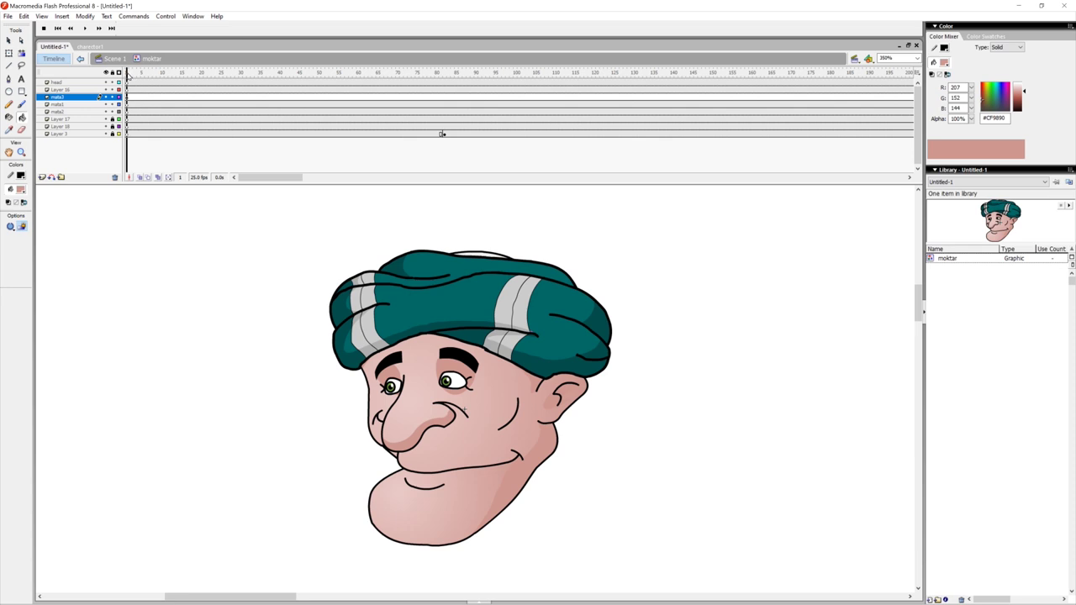
left_click_drag(128, 73, 242, 100)
left_click(242, 98)
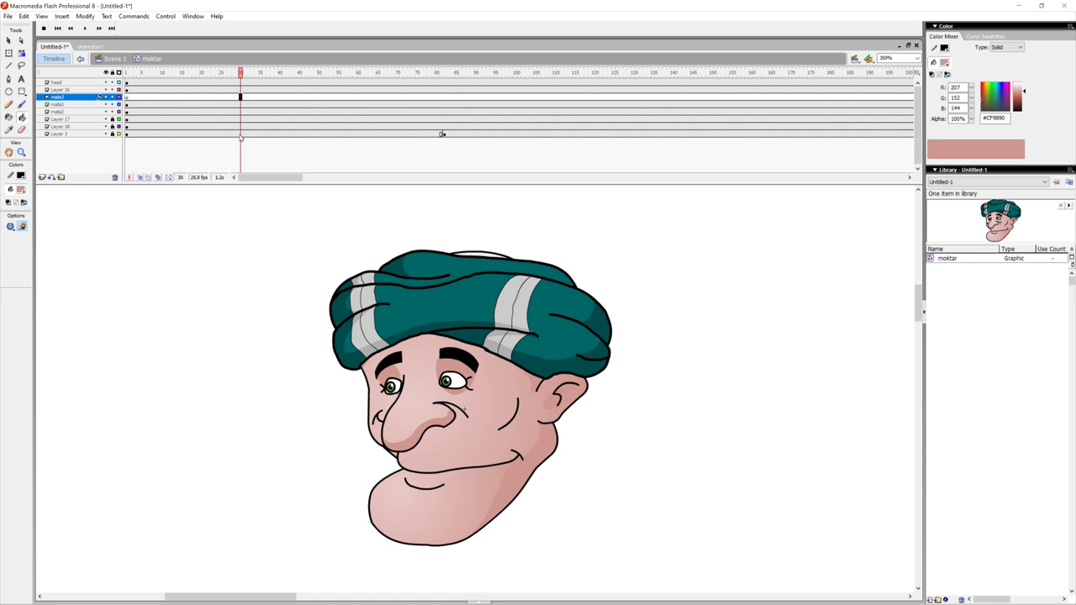
key("F6")
right_click(239, 98)
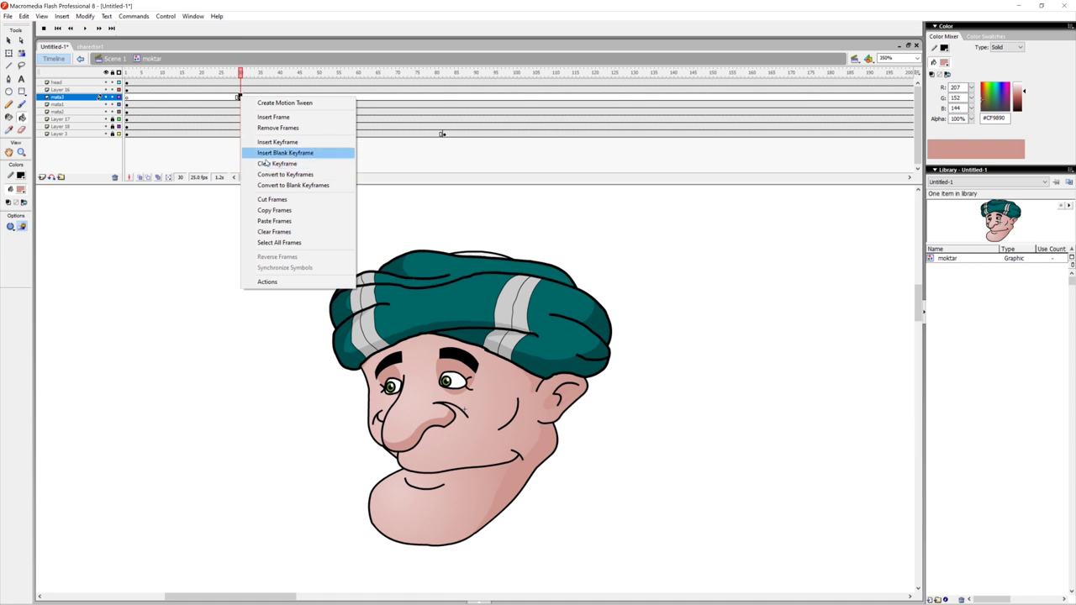
left_click(216, 164)
Step: Brush half-closed eyelids in the skin shadow colour over both eyes on the mata3 keyframe at frame 30
left_click(239, 99)
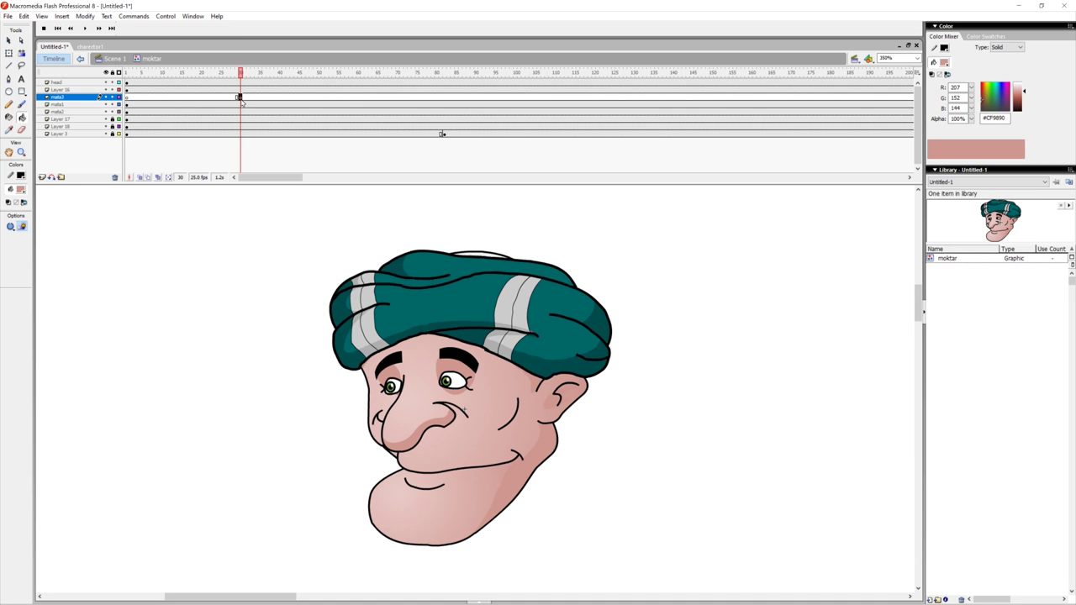
left_click(22, 105)
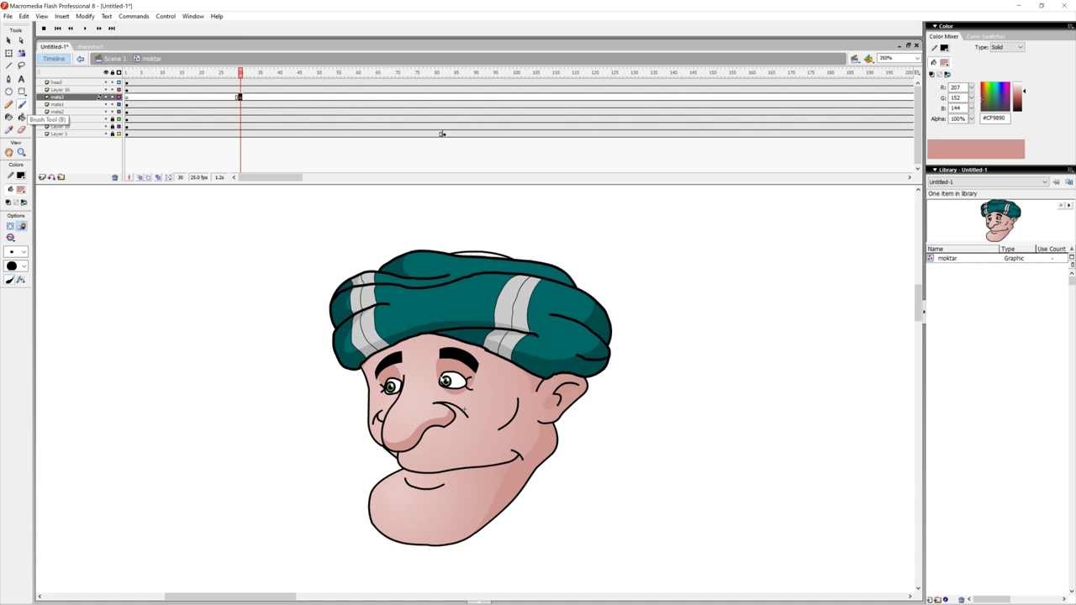
mouse_move(440, 376)
left_mouse_down()
mouse_move(471, 379)
mouse_move(441, 379)
mouse_move(468, 383)
mouse_move(445, 378)
mouse_move(458, 375)
left_mouse_up()
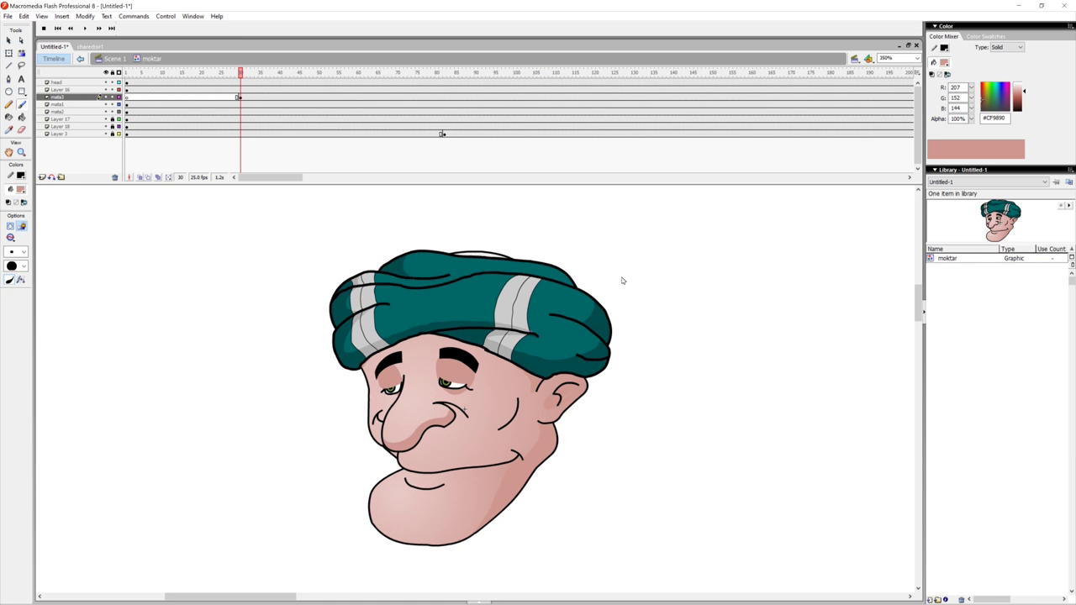
Step: Insert a keyframe at frame 32 of the mata3 layer
left_click(240, 74)
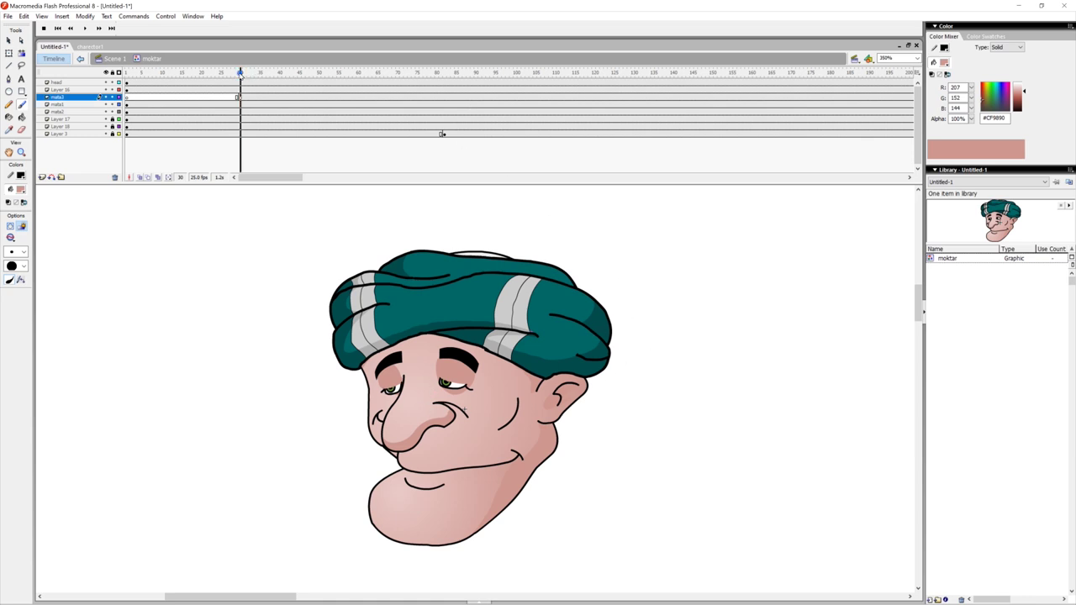
mouse_move(240, 74)
left_mouse_down()
mouse_move(232, 78)
mouse_move(248, 78)
left_mouse_up()
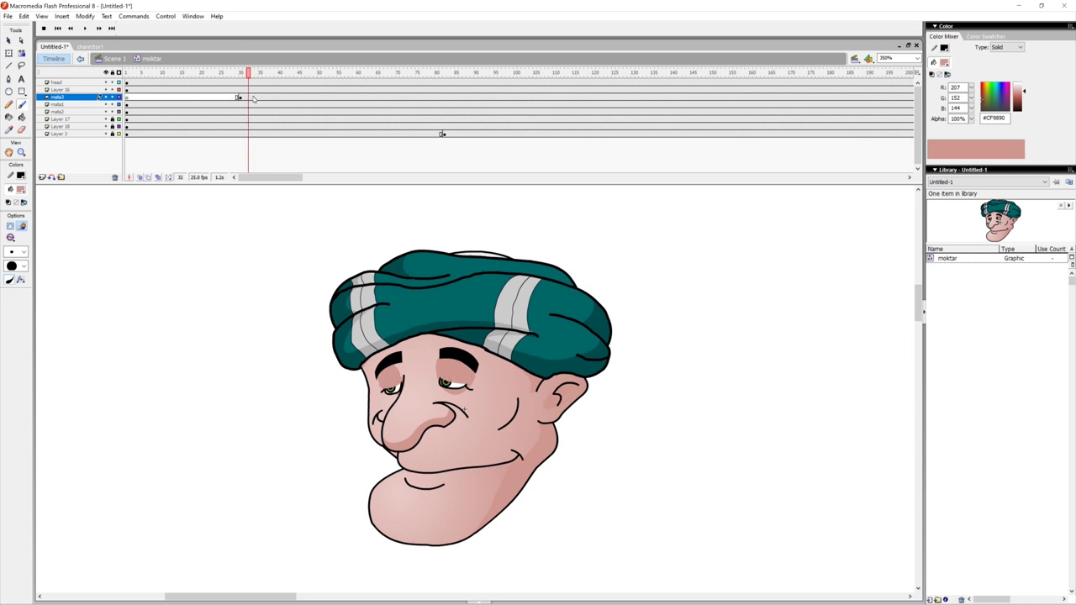
left_click(250, 100)
key("F6")
right_click(247, 98)
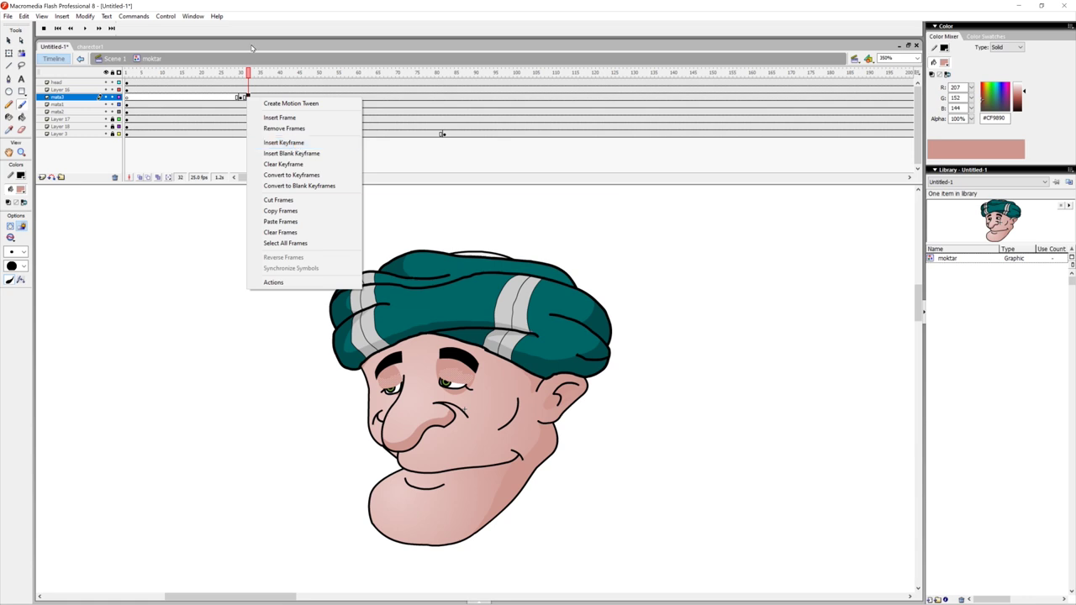
left_click(253, 74)
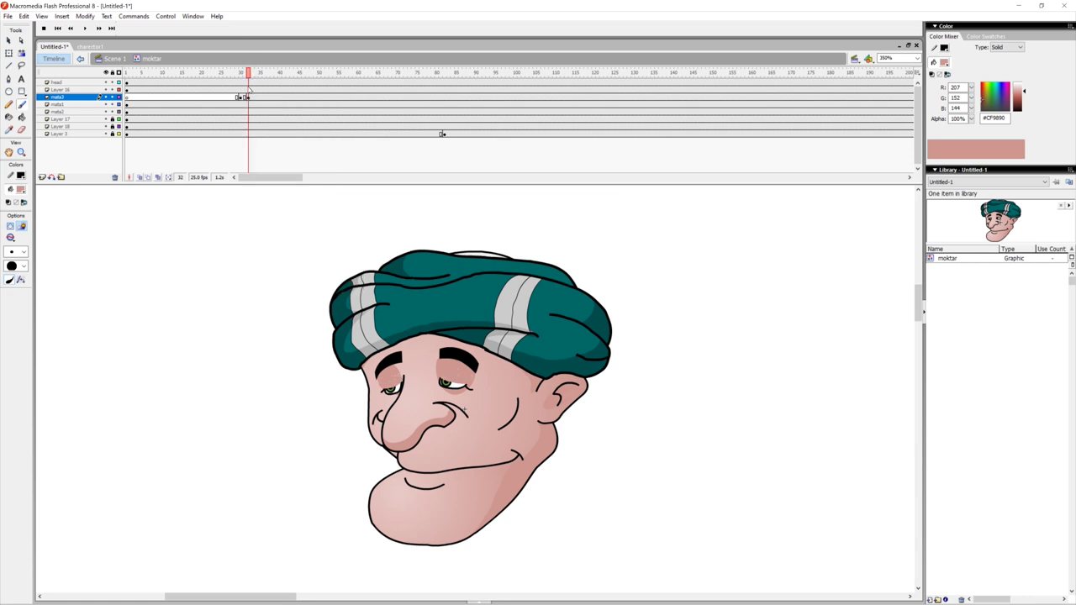
left_click_drag(248, 75, 249, 79)
Step: Brush the eyelid colour down over the rest of both eyes at frame 32 so they are fully closed
left_click(248, 97)
left_click(21, 52)
left_click(174, 288)
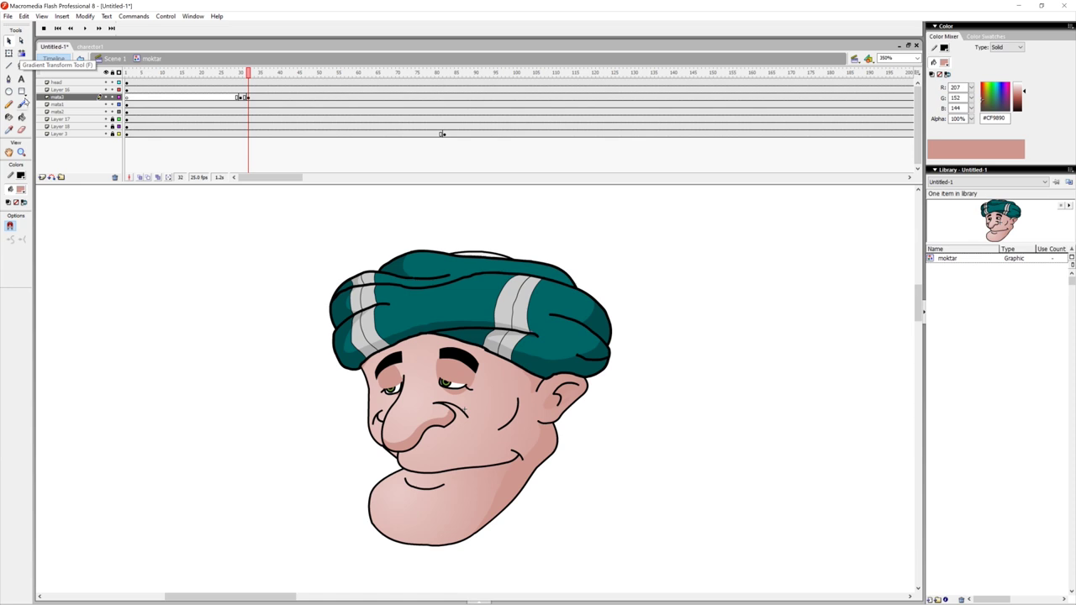
left_click(22, 105)
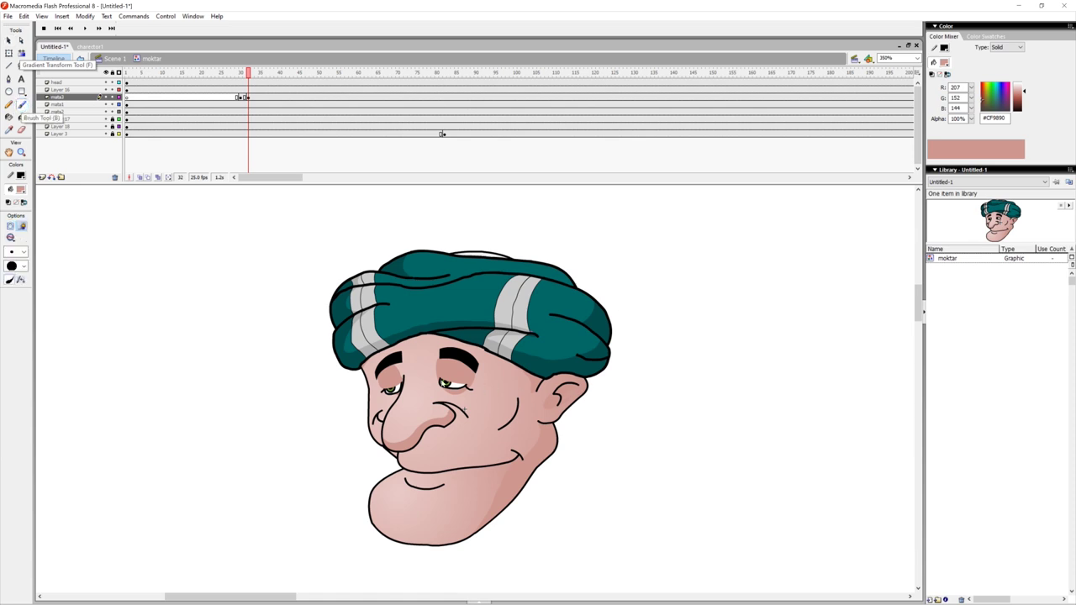
left_click_drag(440, 383, 454, 385)
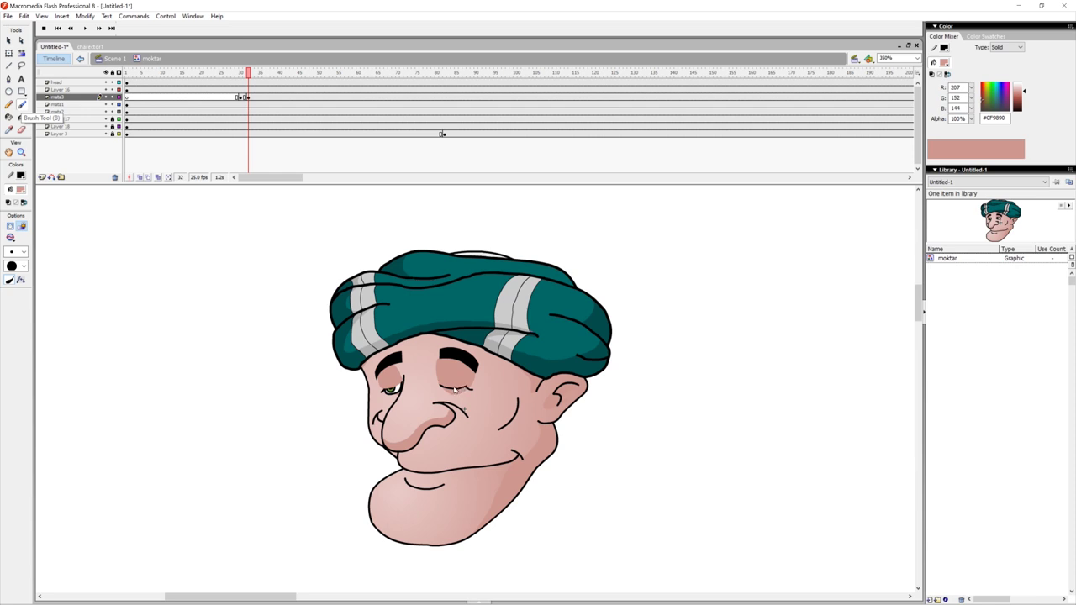
left_click_drag(400, 388, 390, 392)
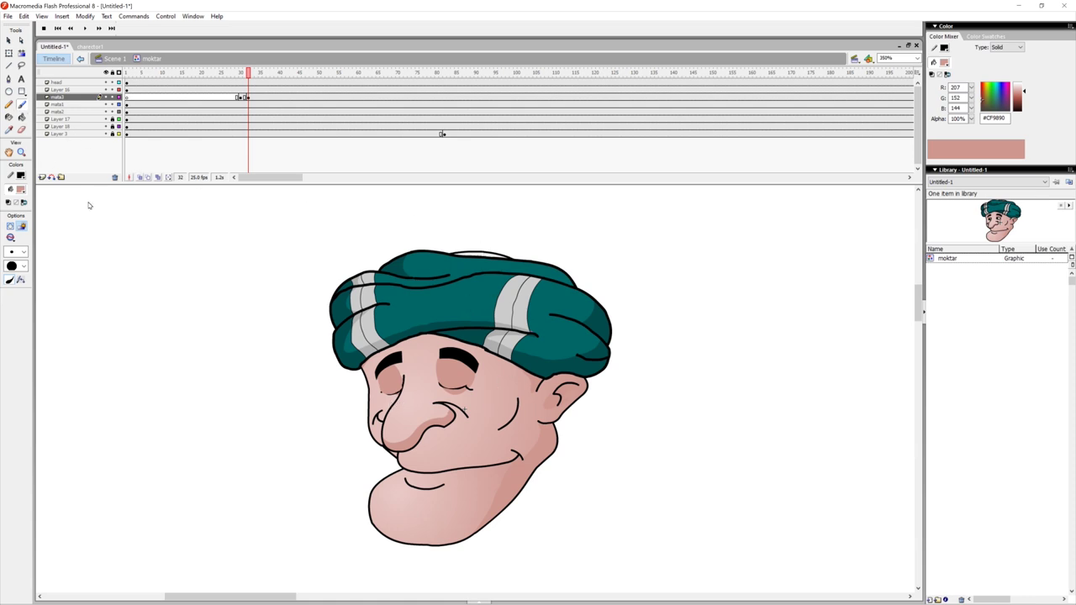
Step: Set the fill to black #000000 and brush lash lines along the lower edges of both closed eyelids at frame 32
left_click(21, 189)
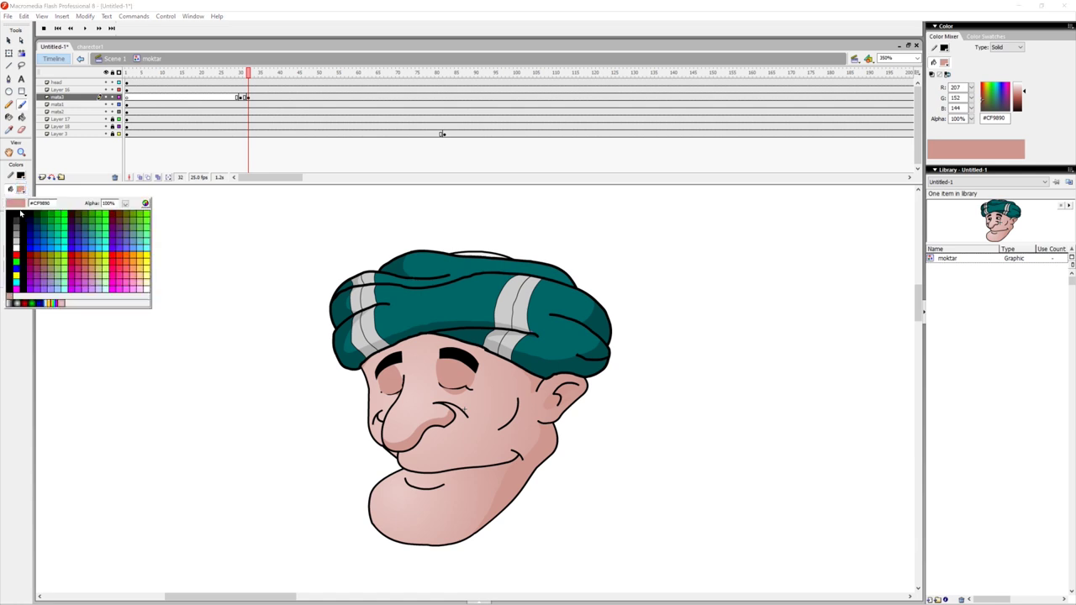
left_click(21, 214)
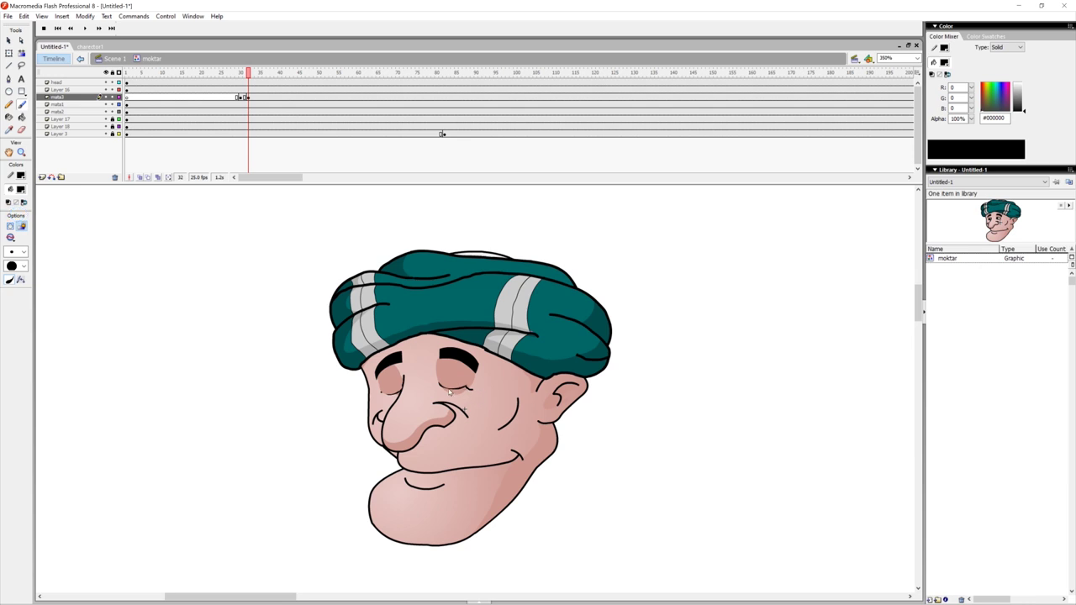
left_click(439, 385)
left_click(401, 391)
left_click(473, 388)
Step: Brush black lines along the lower edges of both half-closed eyelids at frame 30 of mata3
left_click(244, 72)
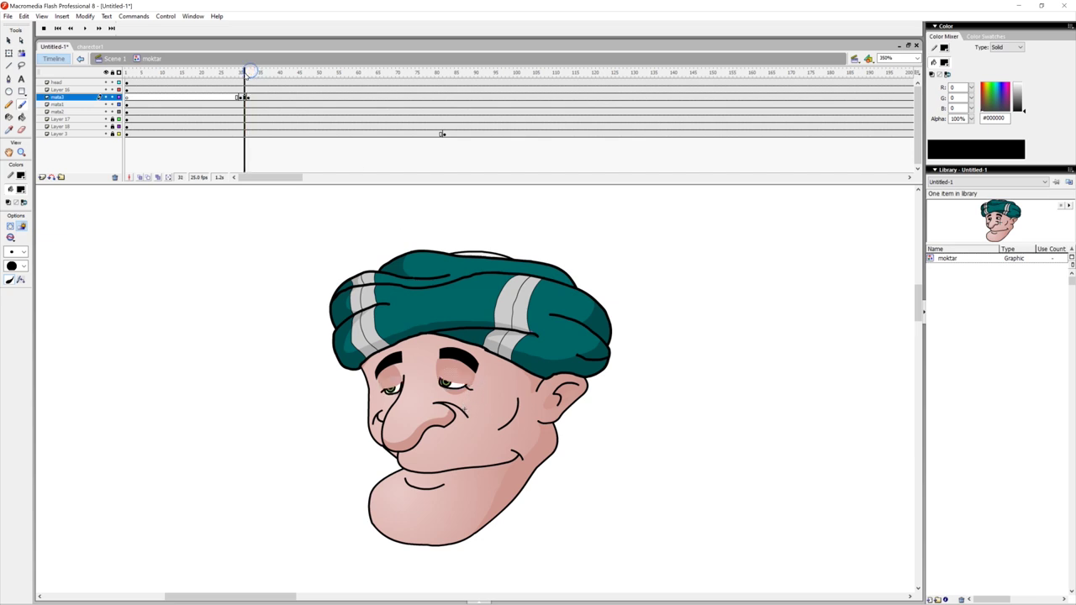
left_click(8, 40)
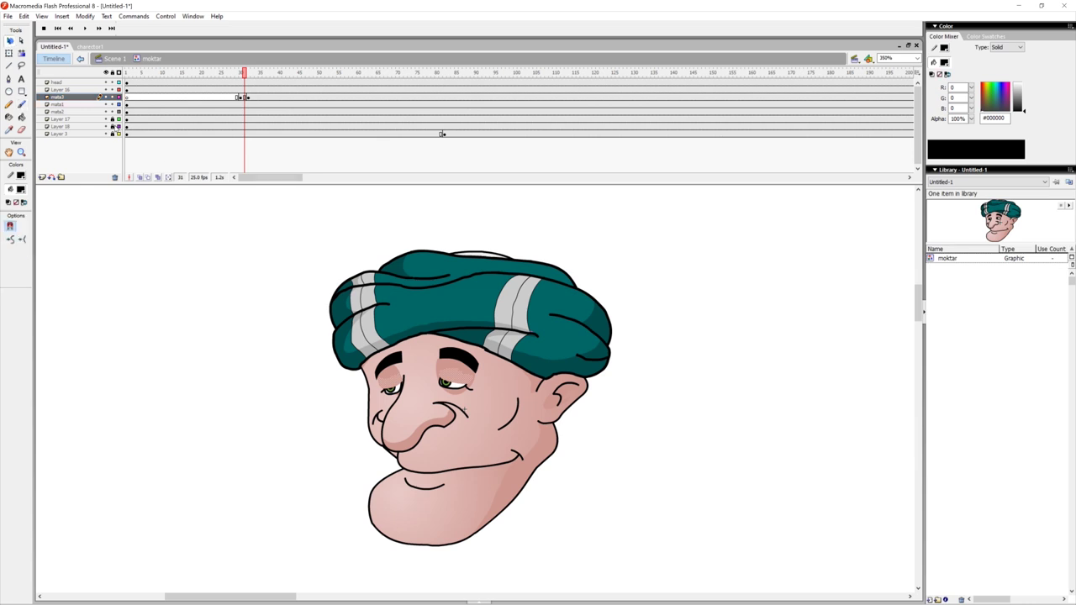
left_click(182, 214)
mouse_move(245, 72)
left_mouse_down()
mouse_move(229, 78)
mouse_move(242, 76)
left_mouse_up()
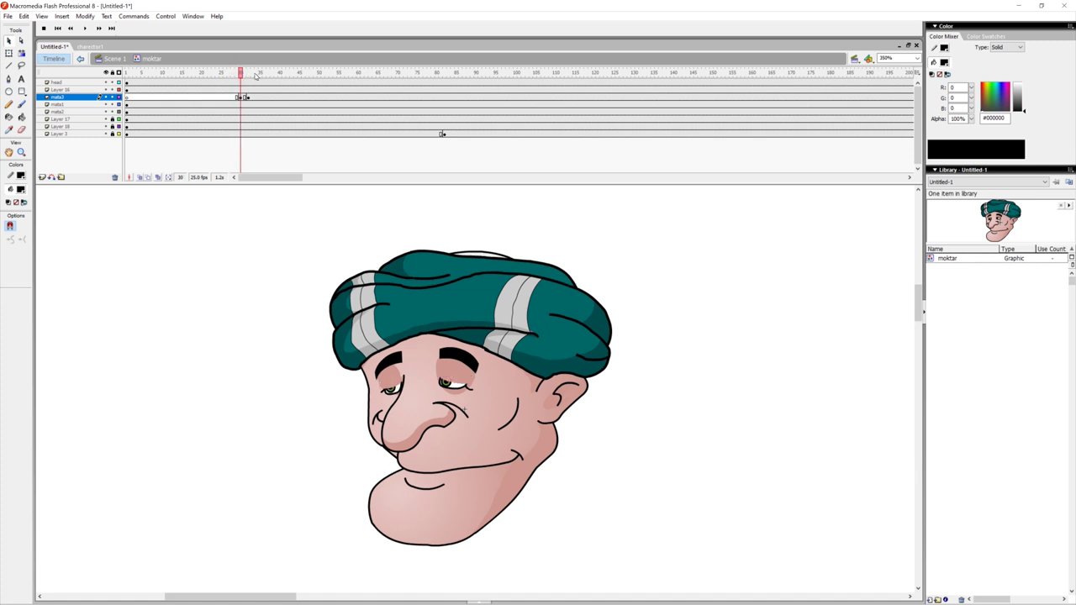
left_click(21, 105)
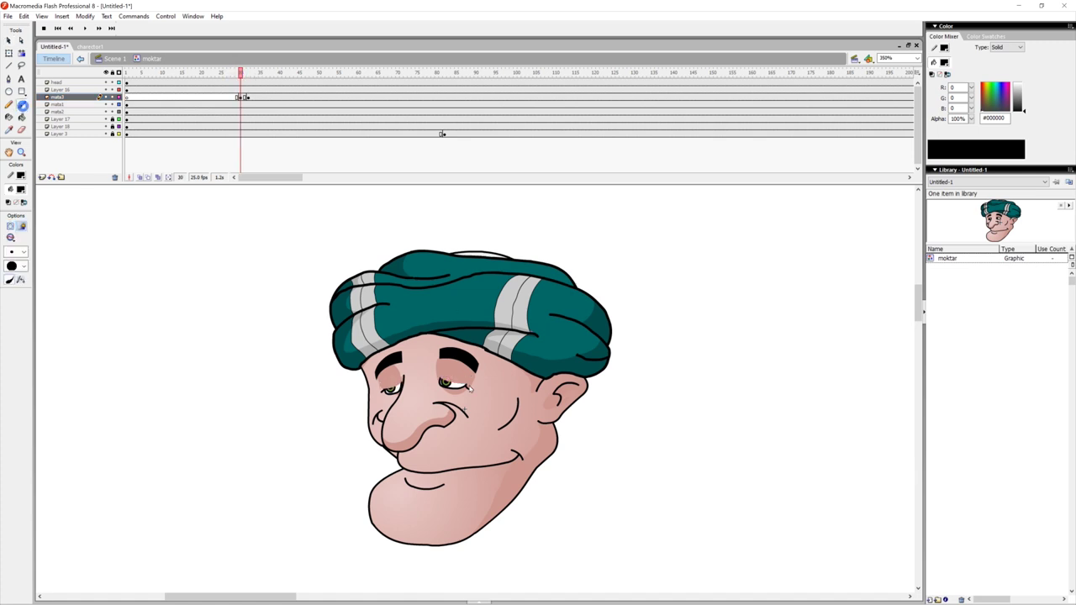
left_click_drag(443, 381, 473, 391)
left_click_drag(403, 385, 387, 391)
Step: Extend the black lash line toward the outer corner of the larger closed eye at frame 32
mouse_move(243, 74)
left_mouse_down()
mouse_move(252, 75)
mouse_move(234, 79)
mouse_move(250, 80)
left_mouse_up()
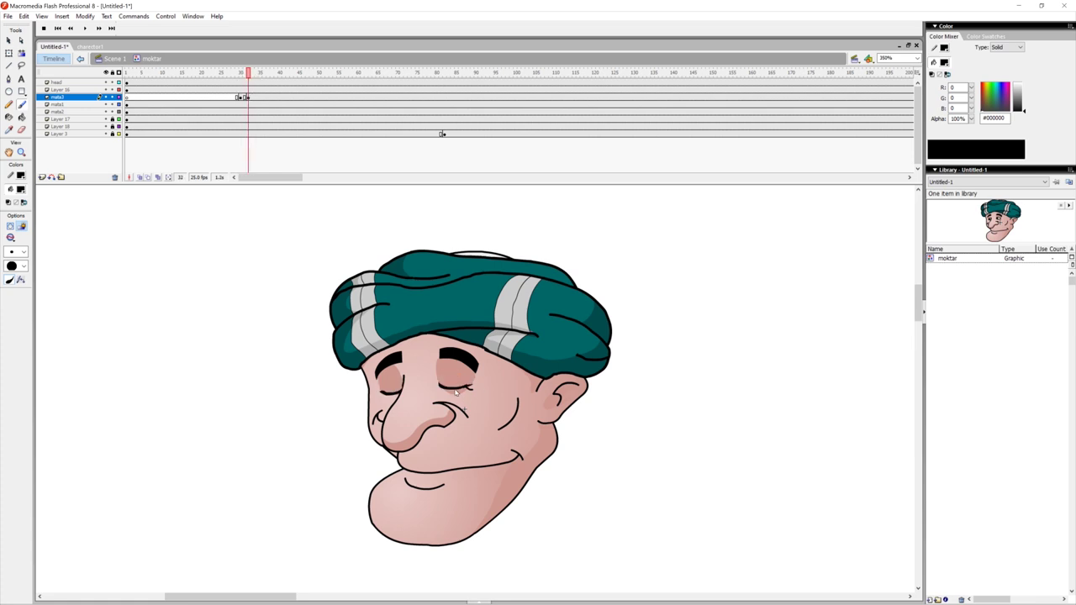
left_click_drag(460, 389, 472, 386)
mouse_move(245, 74)
left_mouse_down()
mouse_move(229, 76)
mouse_move(258, 75)
mouse_move(216, 75)
mouse_move(245, 75)
mouse_move(227, 84)
mouse_move(248, 75)
left_mouse_up()
Step: Copy the half-closed eyelid keyframe at frame 30 of mata3 and paste it at frame 35
mouse_move(249, 75)
left_mouse_down()
mouse_move(224, 74)
mouse_move(240, 75)
left_mouse_up()
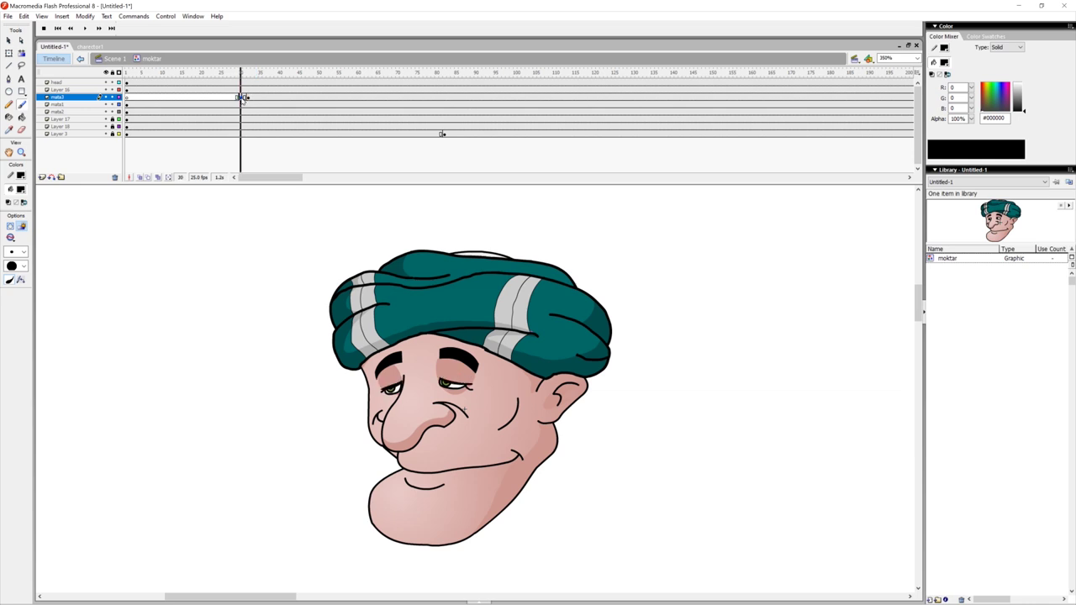
right_click(241, 97)
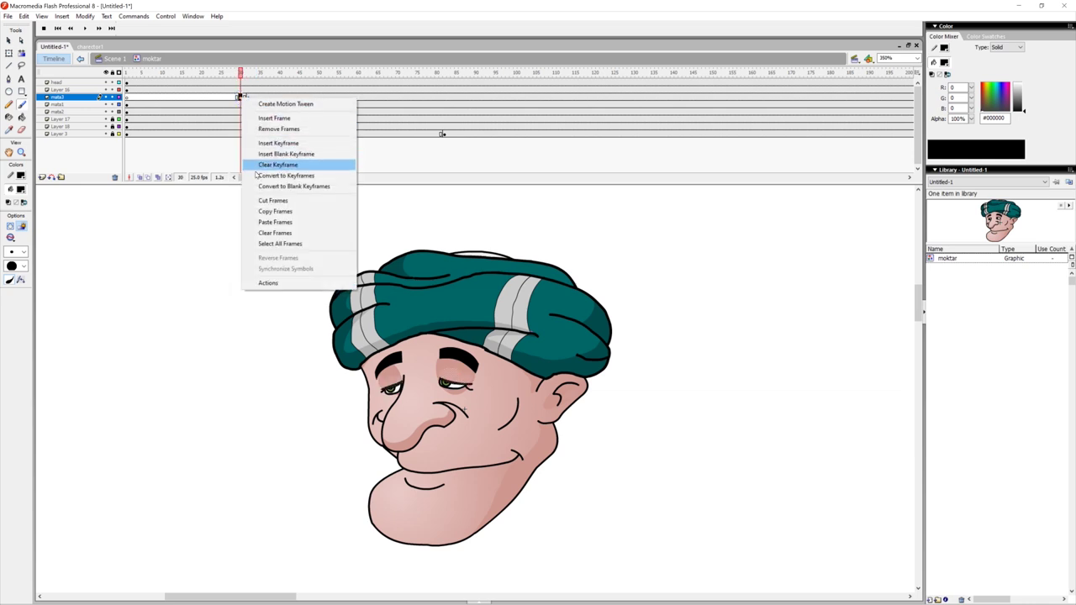
left_click(275, 215)
left_click_drag(243, 74, 260, 81)
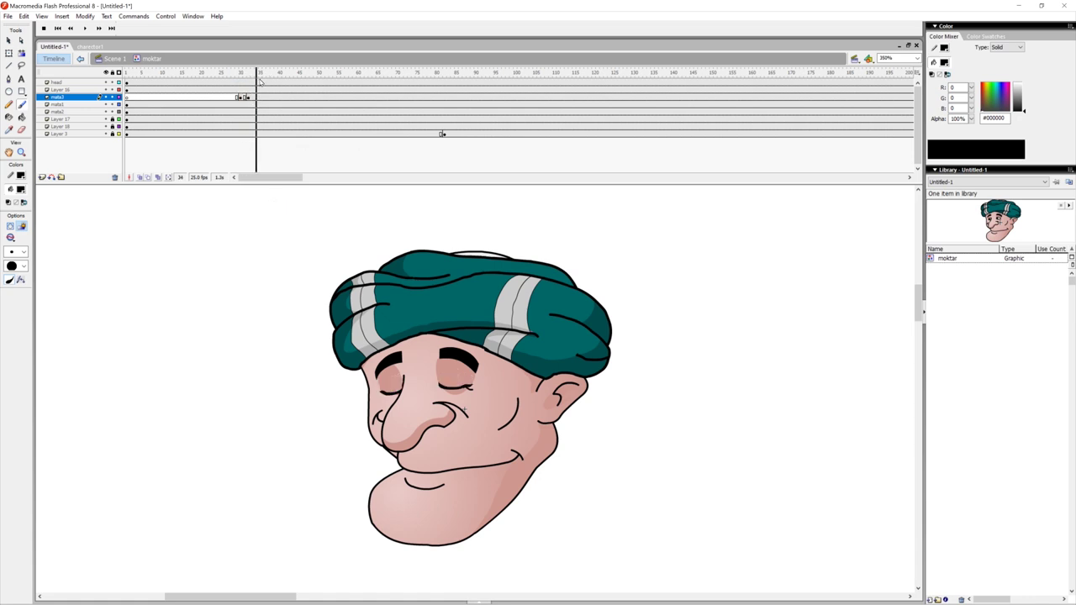
left_click(260, 97)
right_click(260, 98)
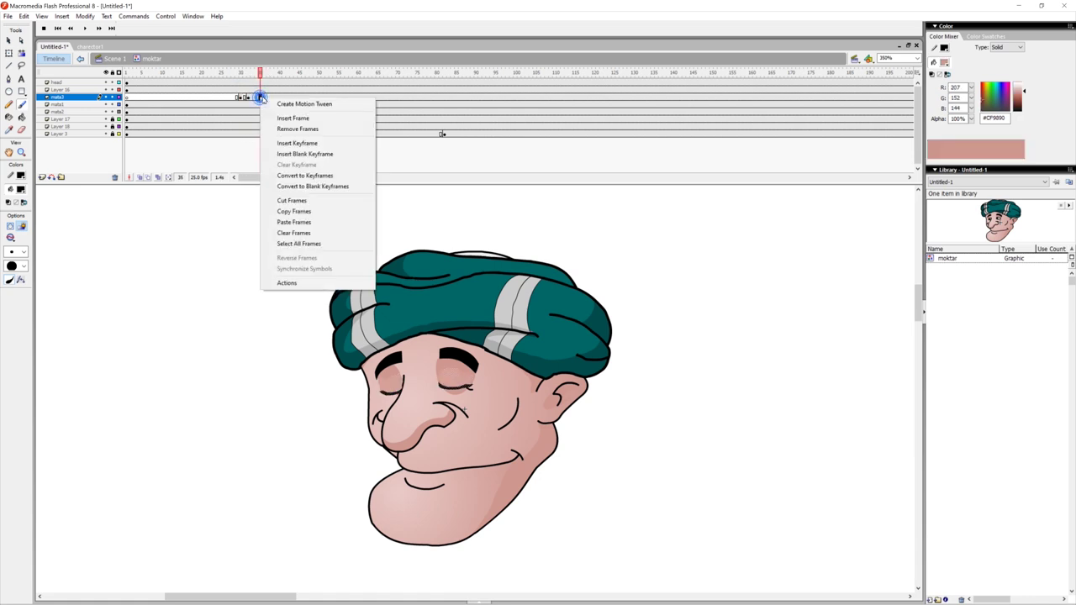
left_click(293, 222)
Step: Insert a blank keyframe at frame 37 of mata3 to reopen the eyes
left_click(255, 74)
left_click_drag(250, 76, 272, 99)
left_click(266, 97)
right_click(267, 98)
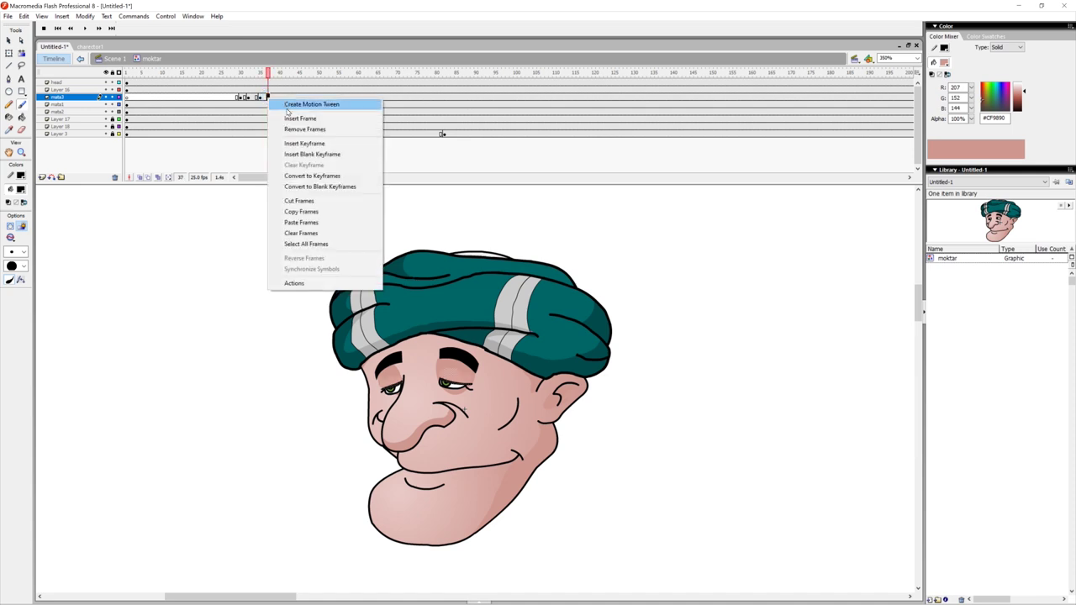
left_click(306, 156)
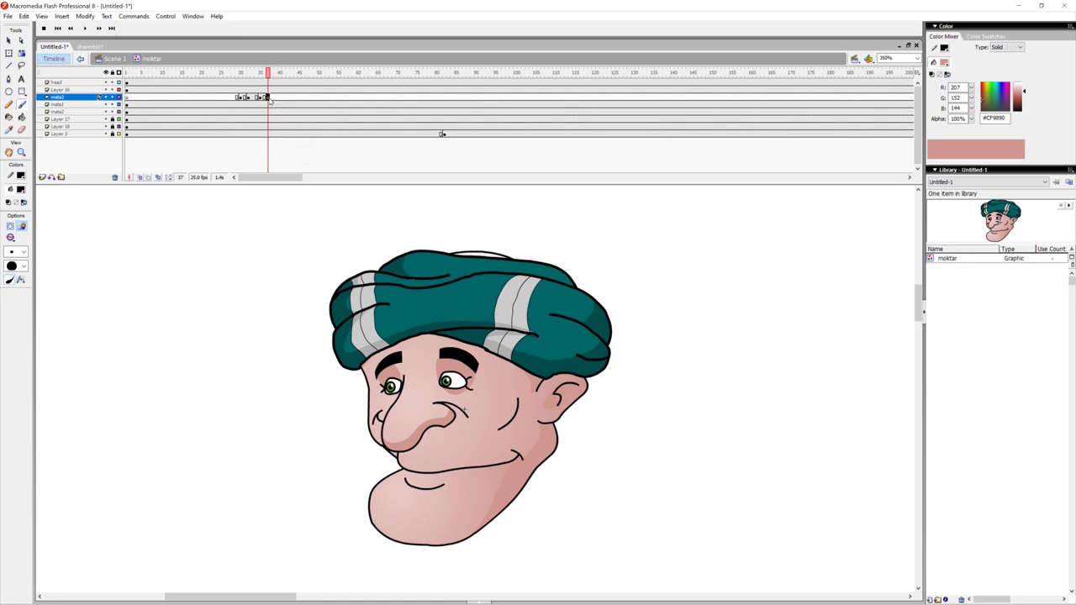
Step: Play the timeline repeatedly from before frame 30 to check the timing of the blink
left_click_drag(268, 72, 210, 99)
key("Return")
key("Return")
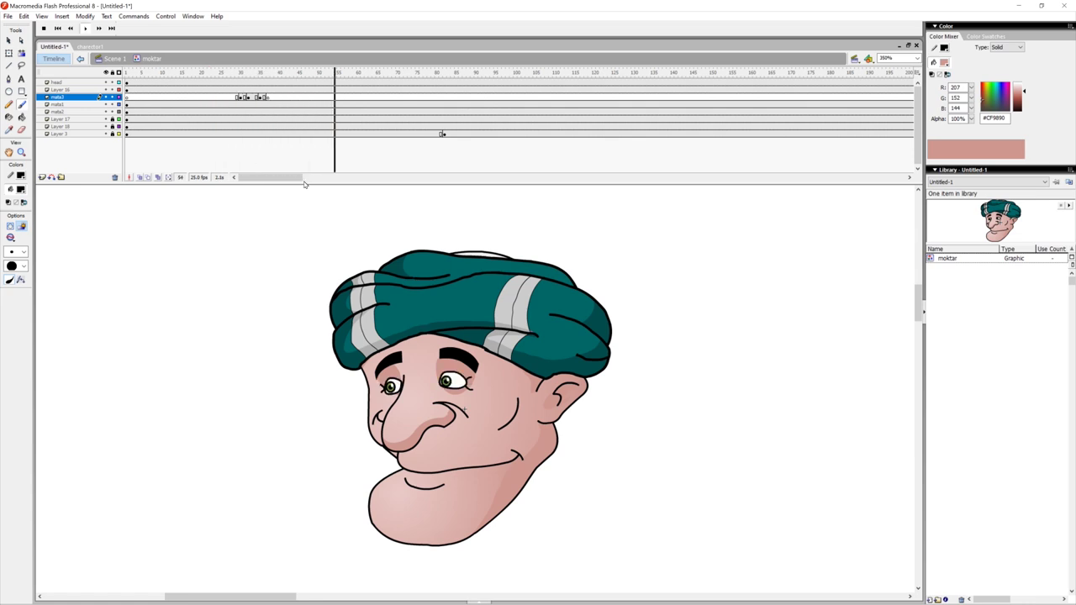
key("Return")
left_click(224, 78)
key("Return")
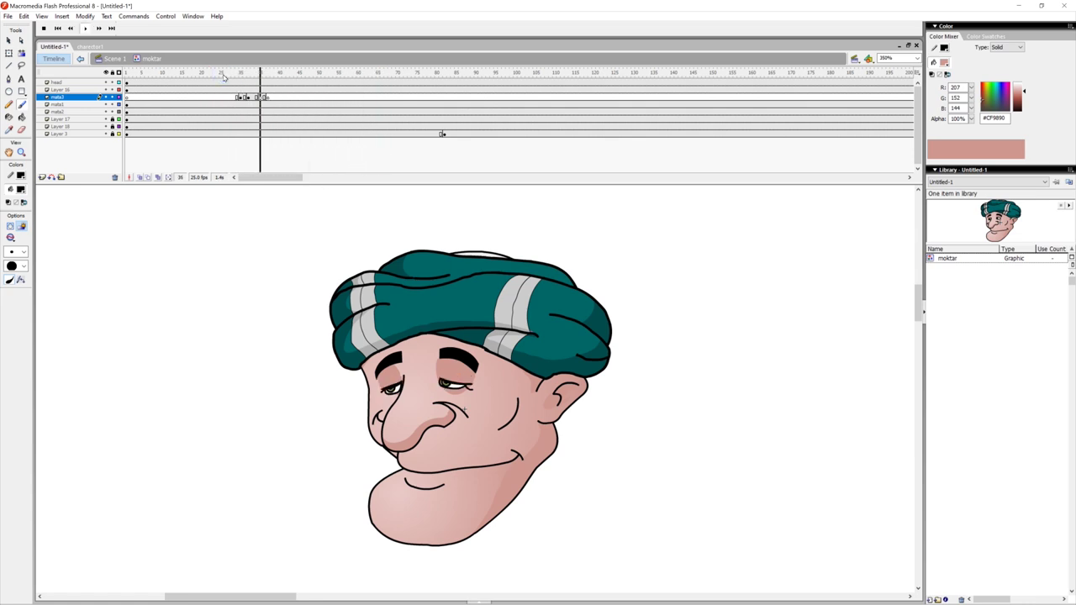
key("Return")
left_click_drag(331, 74, 158, 101)
key("Return")
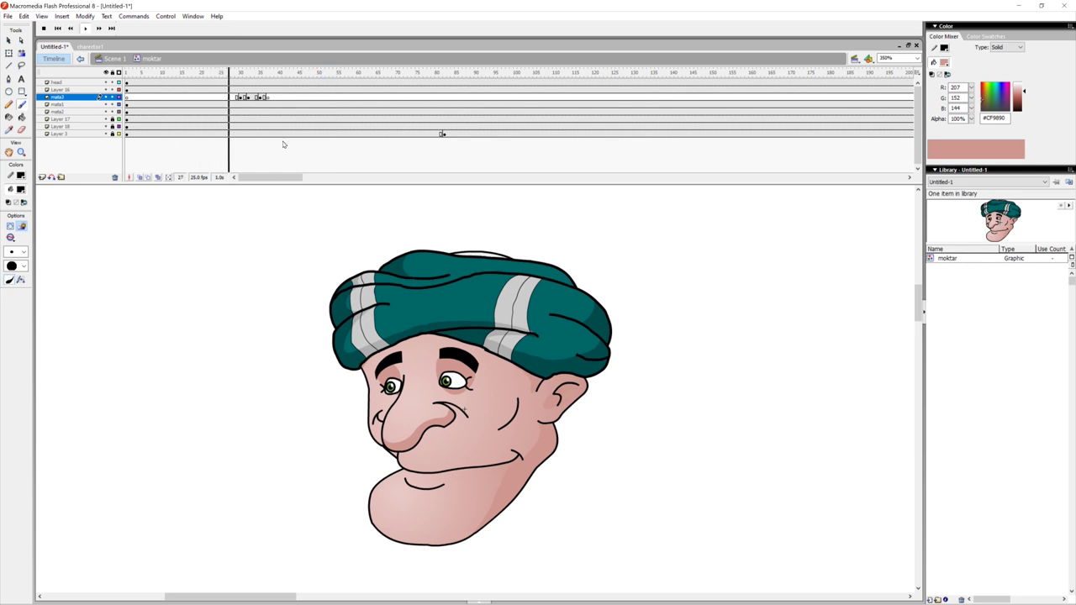
key("Return")
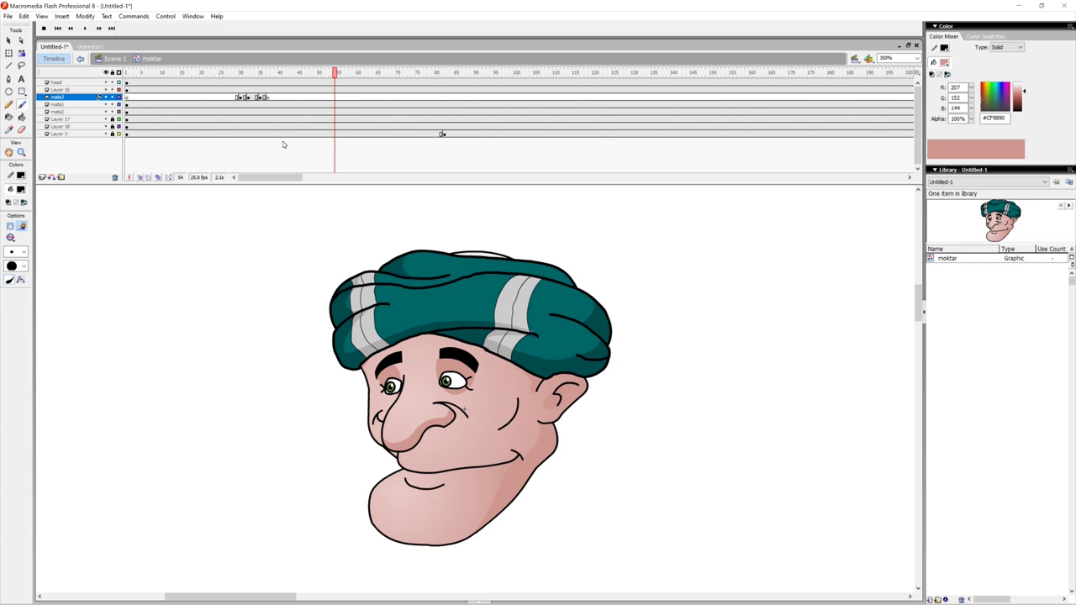
Step: Copy the blink frames 30 to 37 on mata3 and paste them at frame 89
left_click_drag(240, 99, 269, 101)
right_click(269, 102)
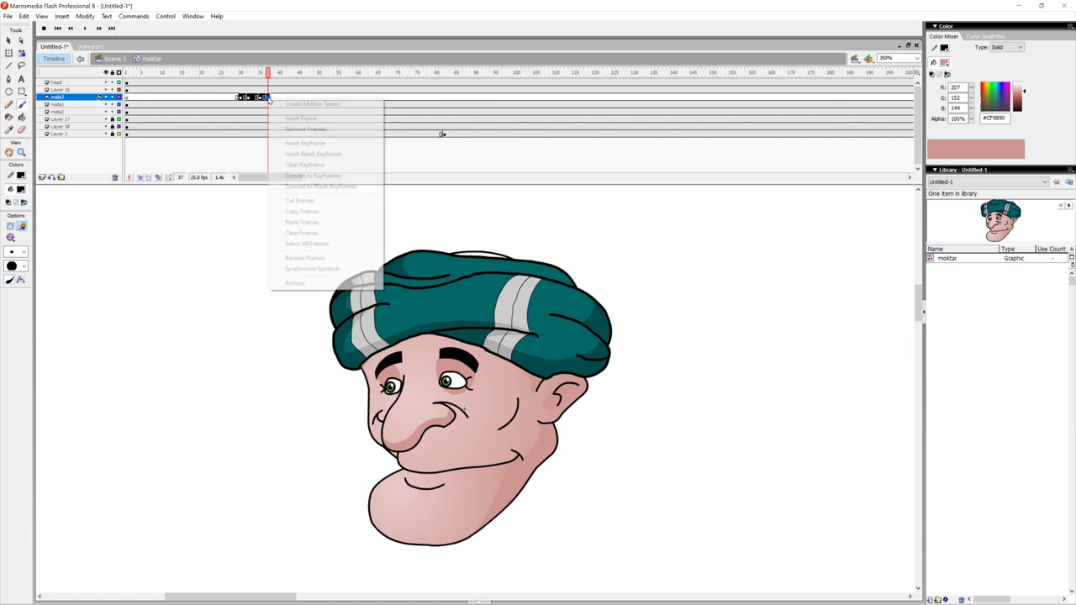
left_click(293, 214)
left_click_drag(270, 76, 201, 89)
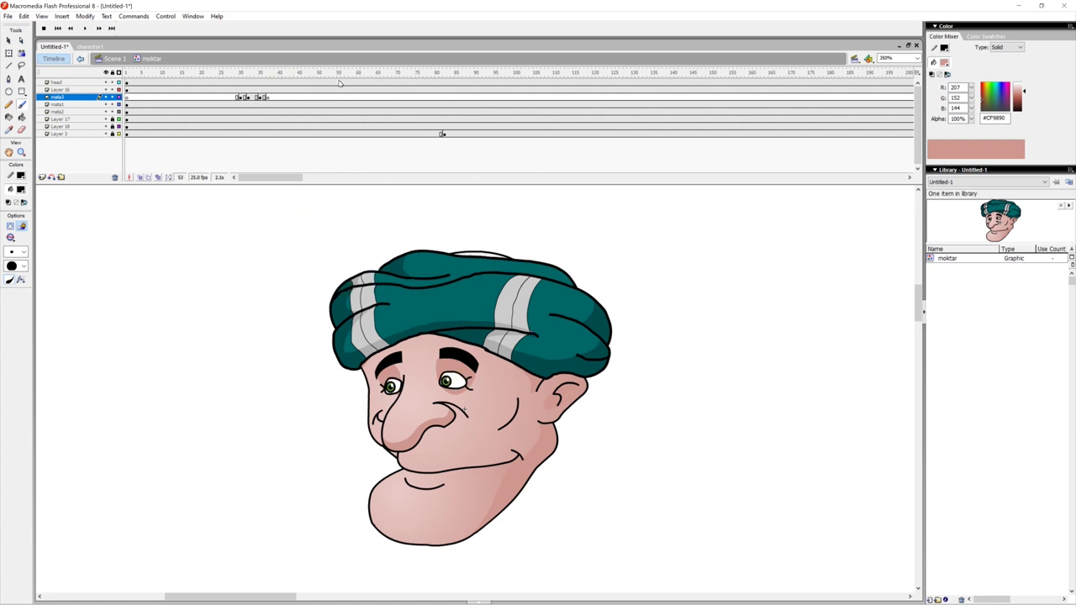
left_click_drag(320, 113, 488, 123)
left_click_drag(496, 119, 446, 103)
left_click(471, 97)
right_click(471, 97)
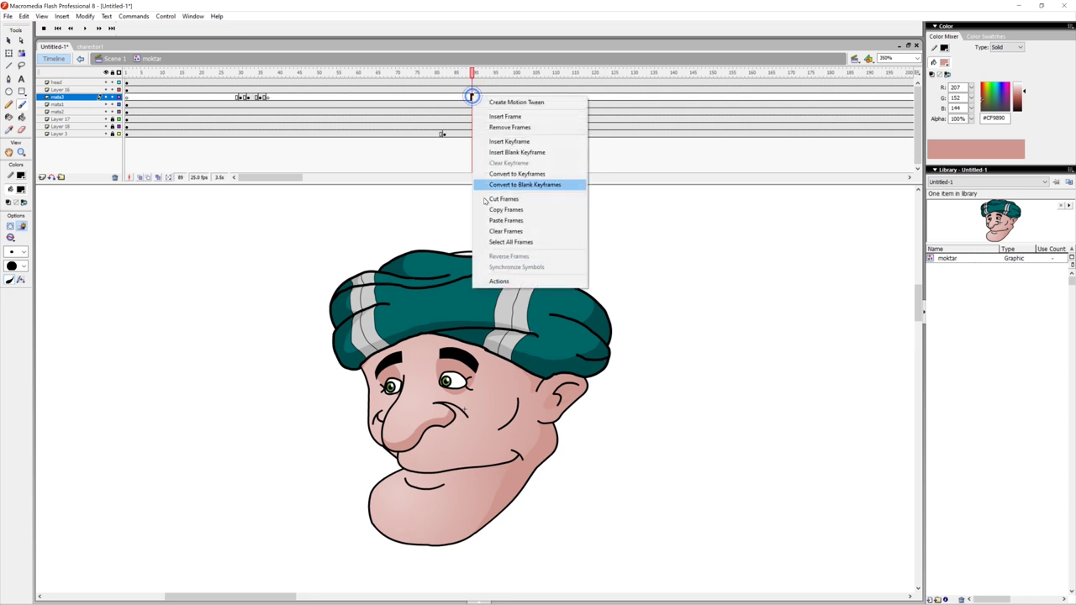
left_click(500, 220)
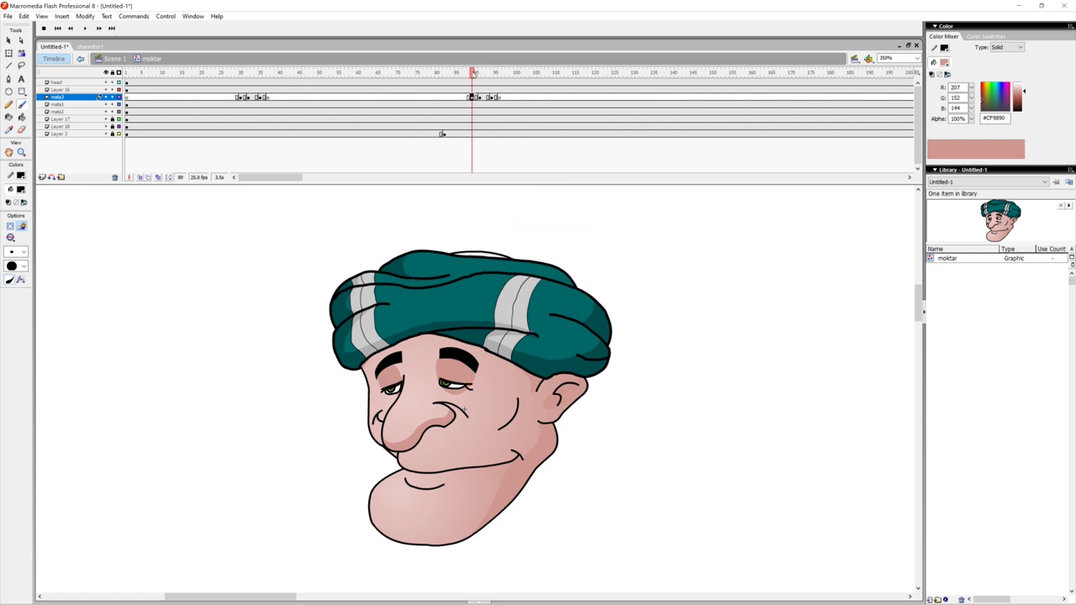
Step: Paste the copied blink frames again at frame 151 of mata3
left_click_drag(474, 75, 716, 100)
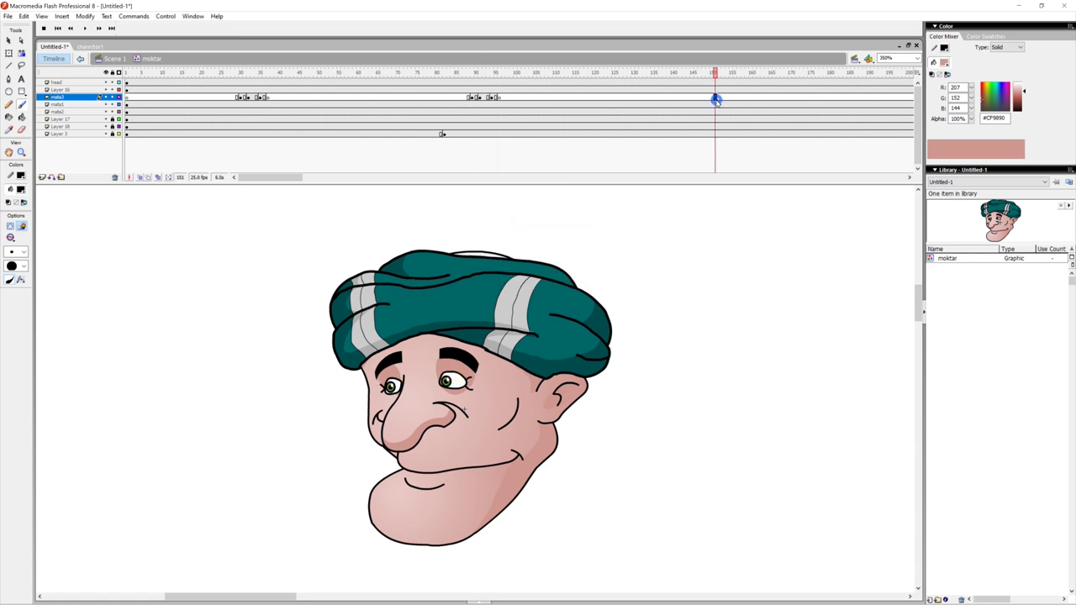
right_click(716, 99)
left_click(753, 222)
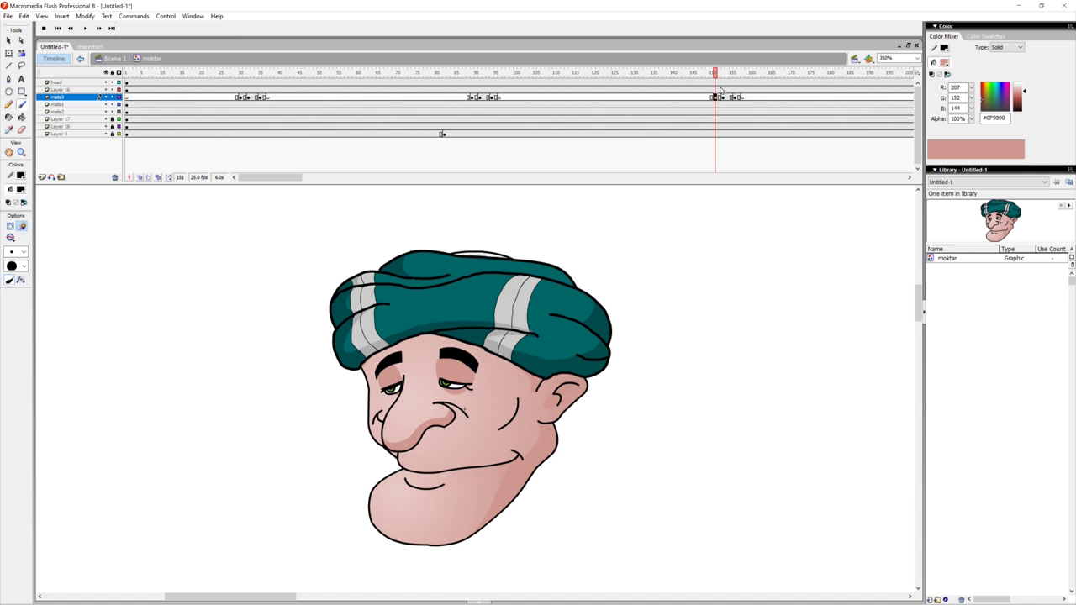
Step: Play the animation from its first frame to review the repeated blinks
left_click_drag(715, 73, 82, 74)
left_click(84, 28)
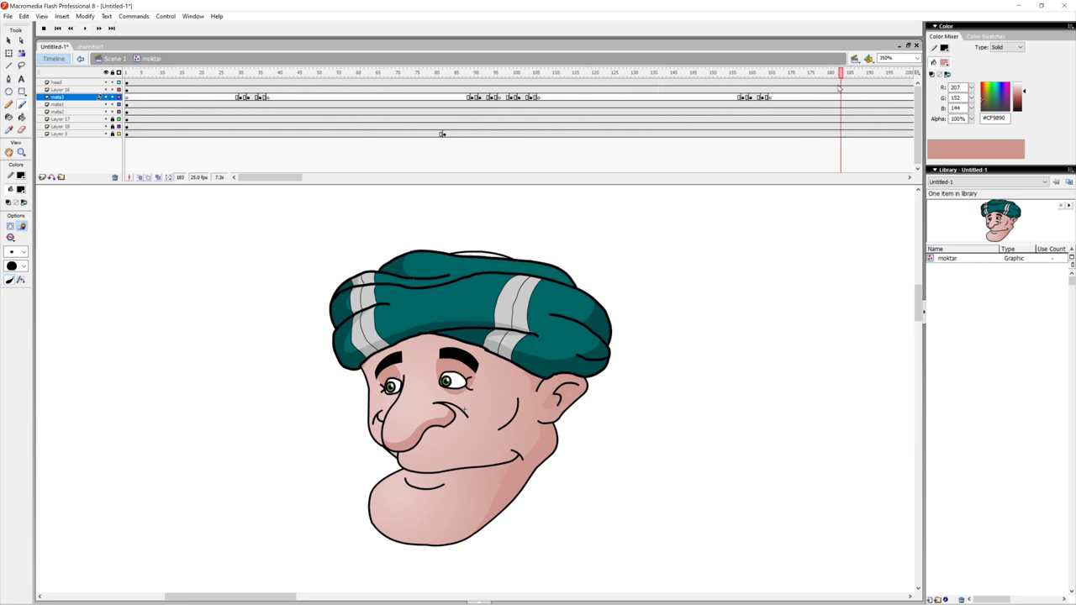
left_click_drag(842, 73, 312, 96)
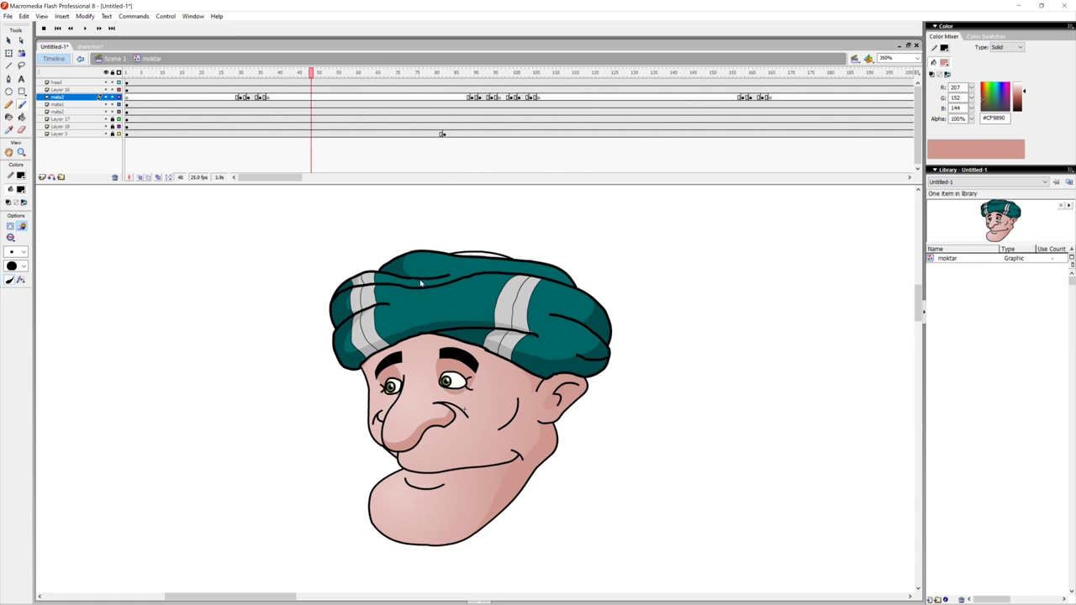
Step: Select the eyebrows with the Selection tool and rename their layer, Layer 16, as kening
left_click(7, 41)
left_click_drag(312, 76, 254, 87)
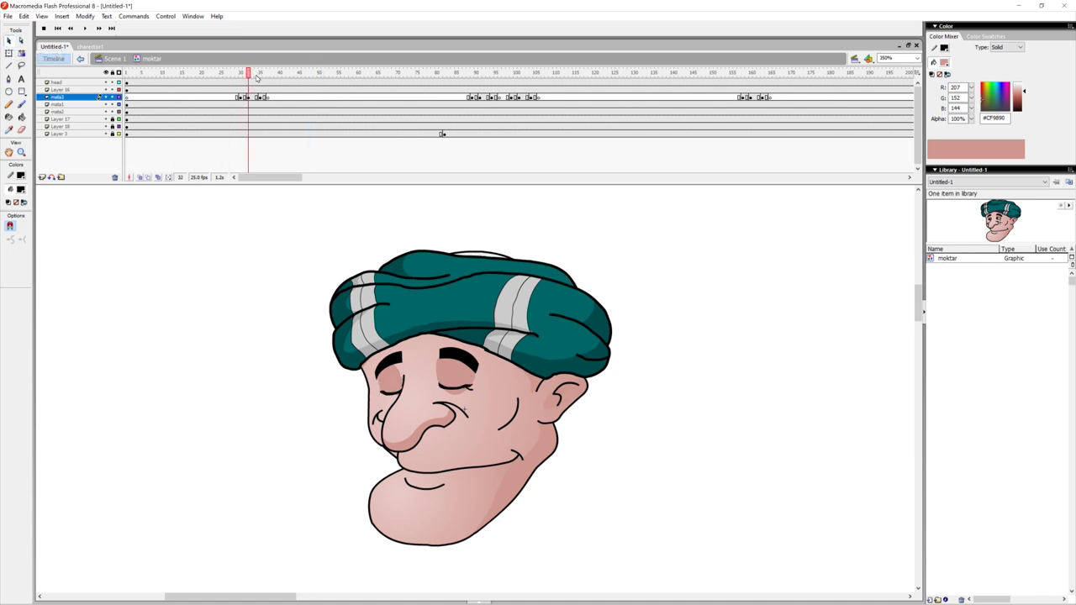
left_click(452, 360)
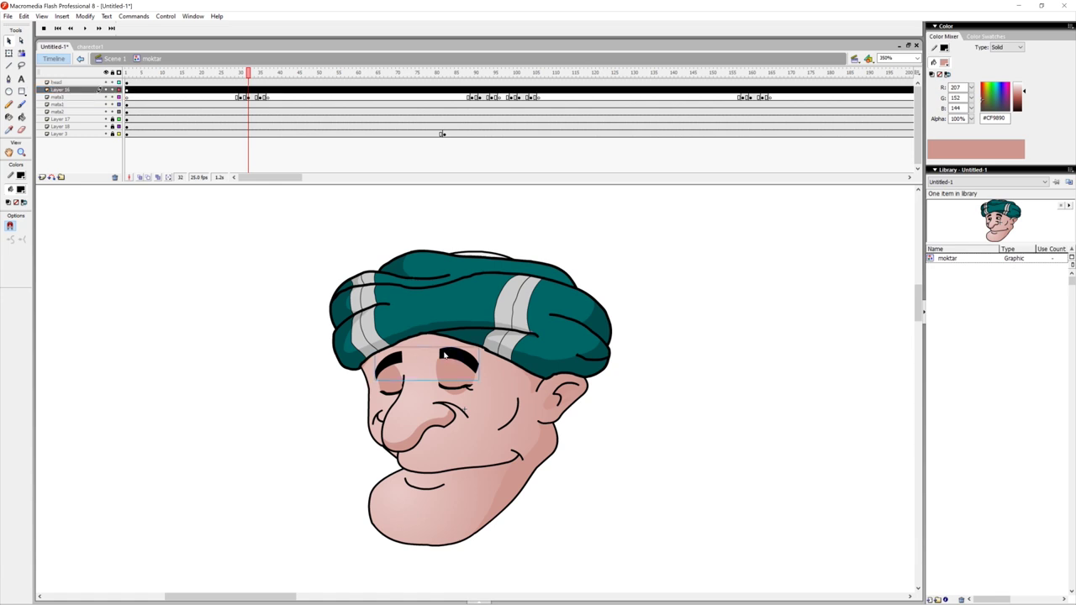
double_click(59, 90)
key("BackSpace")
type("kening")
left_click(211, 269)
Step: Insert keyframes at frames 48 and 54 of the kening layer
left_click_drag(249, 74, 311, 90)
left_click(311, 90)
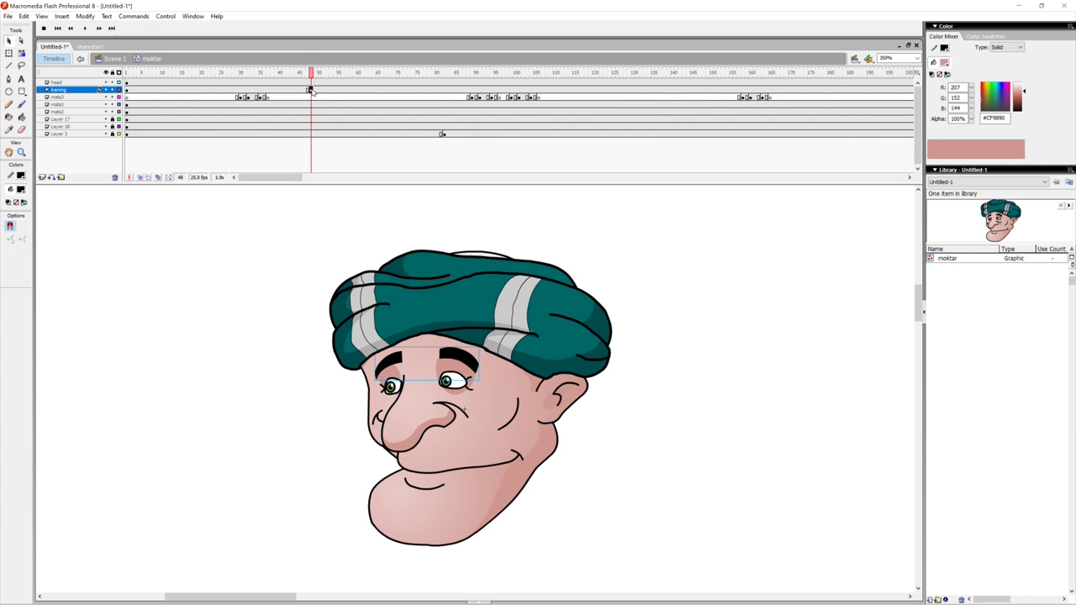
left_click_drag(311, 76, 358, 80)
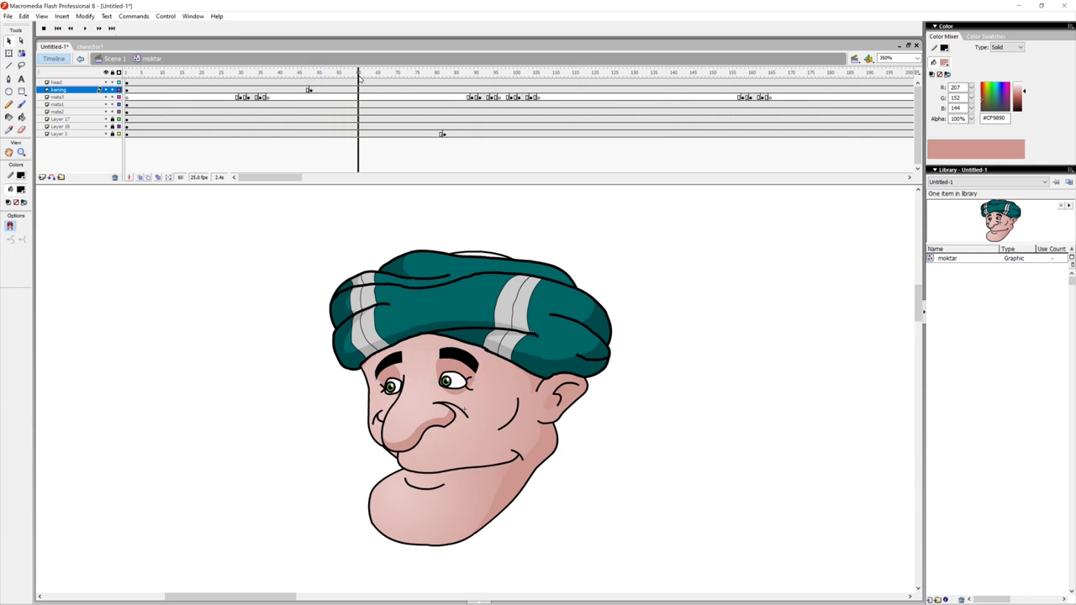
left_click(336, 90)
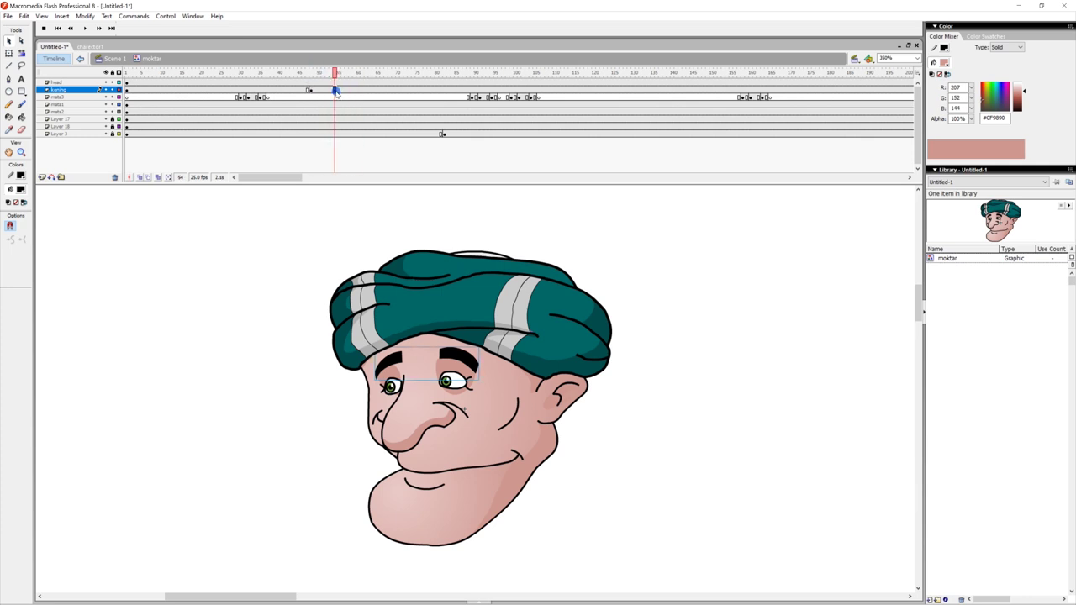
Step: Create a motion tween on kening between frames 48 and 54
left_click(310, 90)
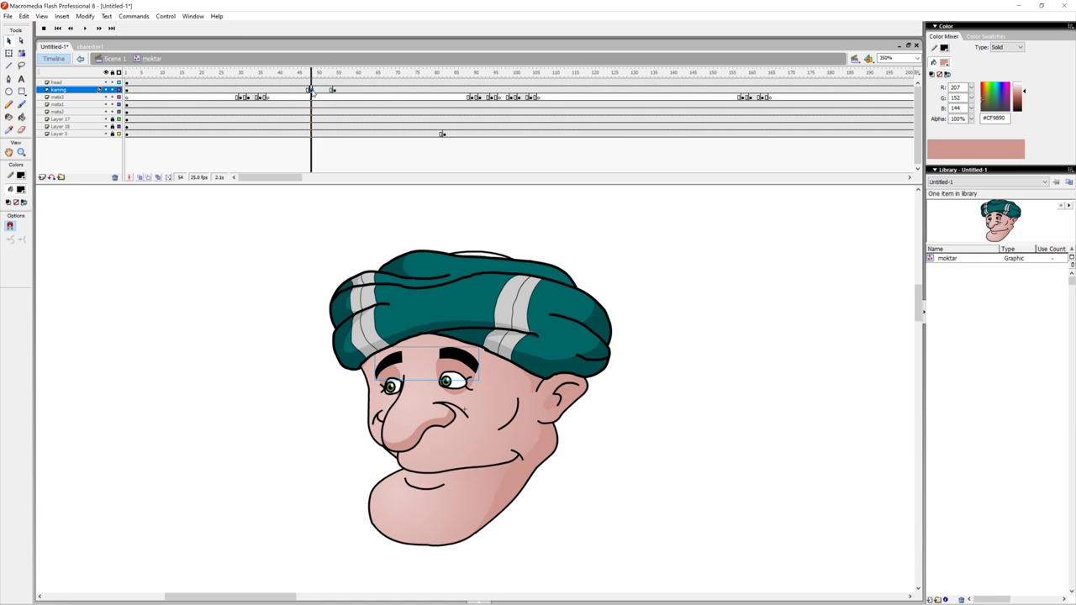
right_click(312, 90)
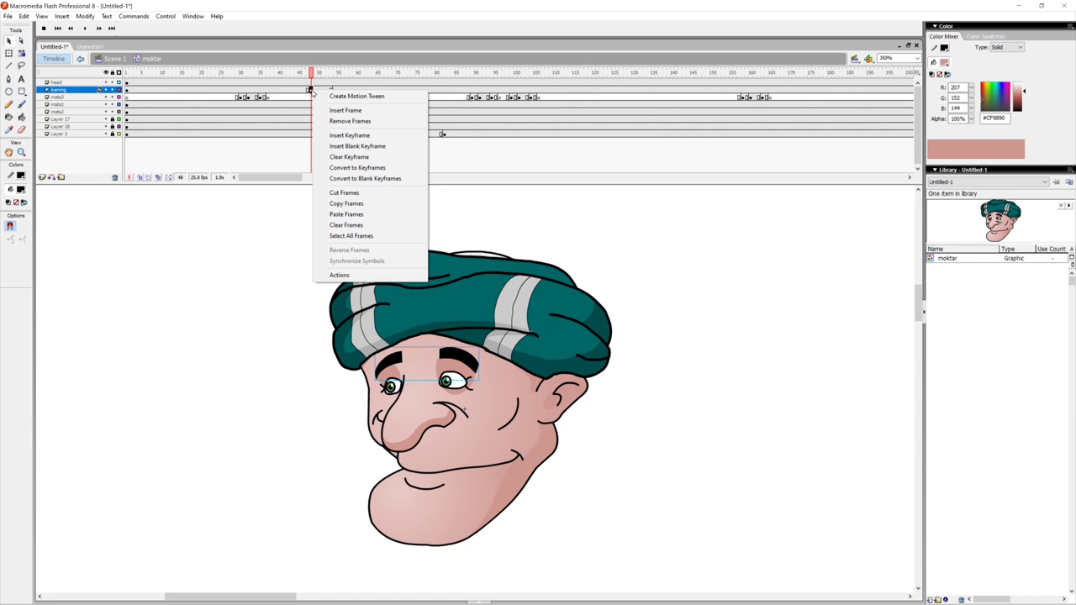
left_click(357, 97)
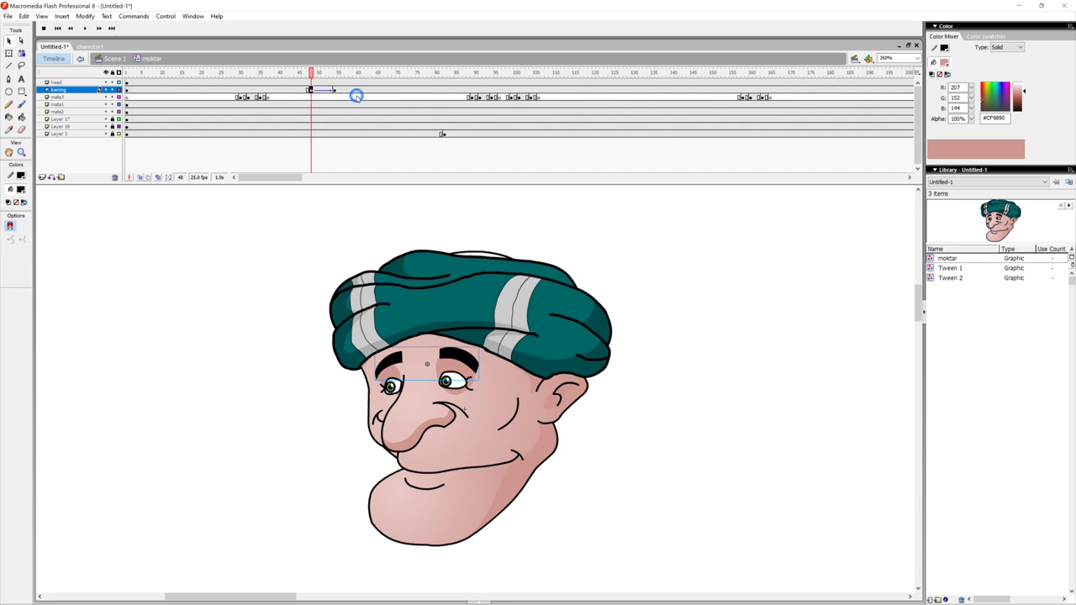
Step: Raise the eyebrows slightly at frame 54 of kening and nudge them back into horizontal alignment
left_click_drag(310, 74, 334, 74)
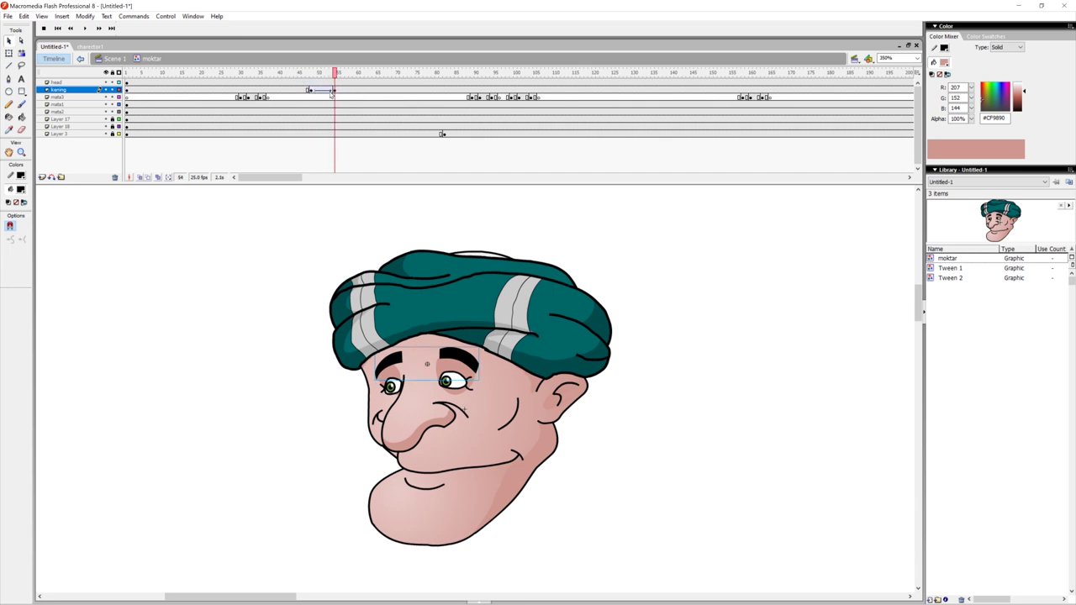
left_click(335, 91)
key("F6")
left_click_drag(457, 355, 457, 351)
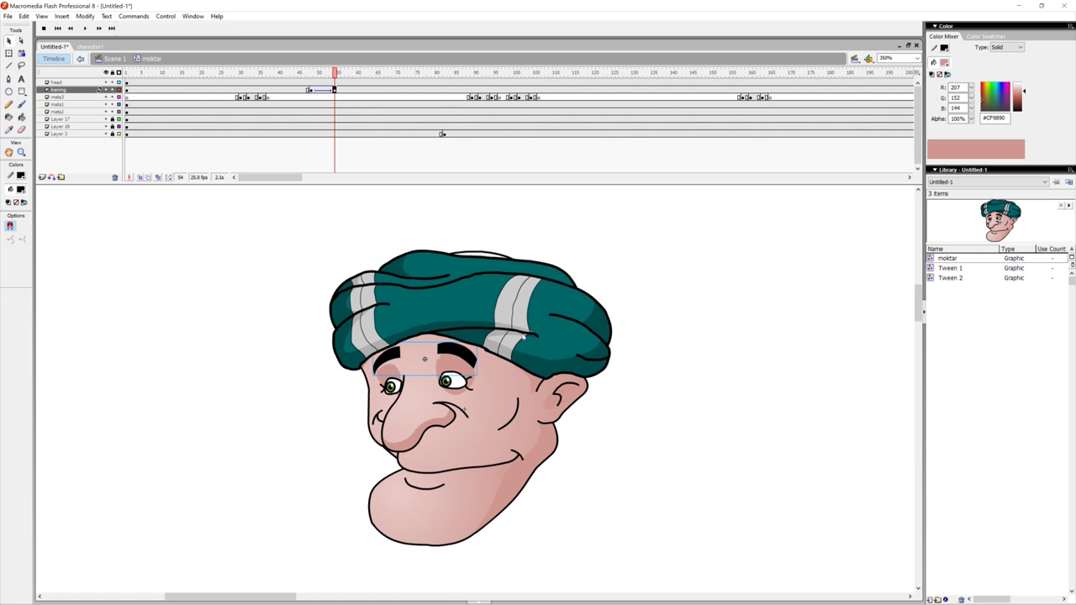
mouse_move(335, 77)
left_mouse_down()
mouse_move(300, 77)
mouse_move(339, 77)
mouse_move(300, 90)
mouse_move(339, 91)
left_mouse_up()
left_click(334, 90)
key("Right")
key("Right")
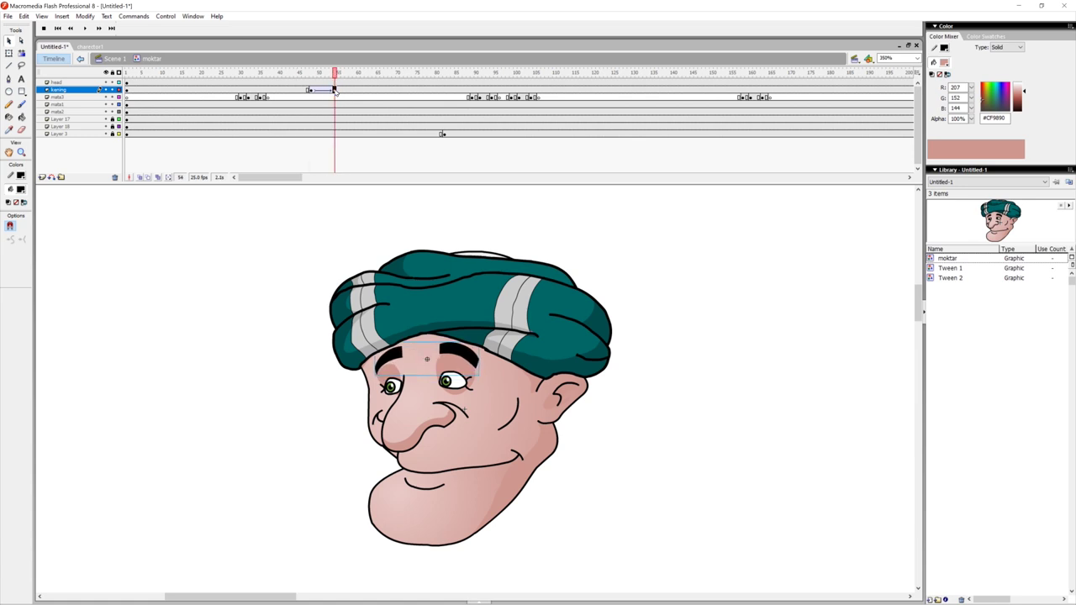
Step: Insert kening keyframes at frames 140 and 148 and nudge the eyebrows down at frame 148
left_click_drag(337, 66, 672, 93)
left_click(672, 91)
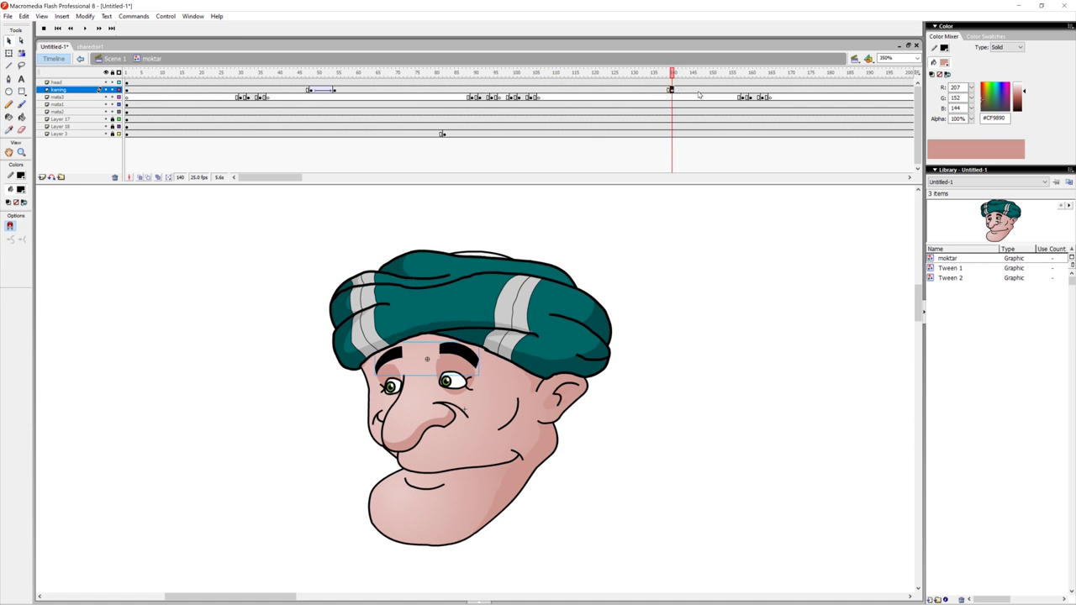
left_click(702, 90)
key("F6")
key("Down")
key("Down")
key("Down")
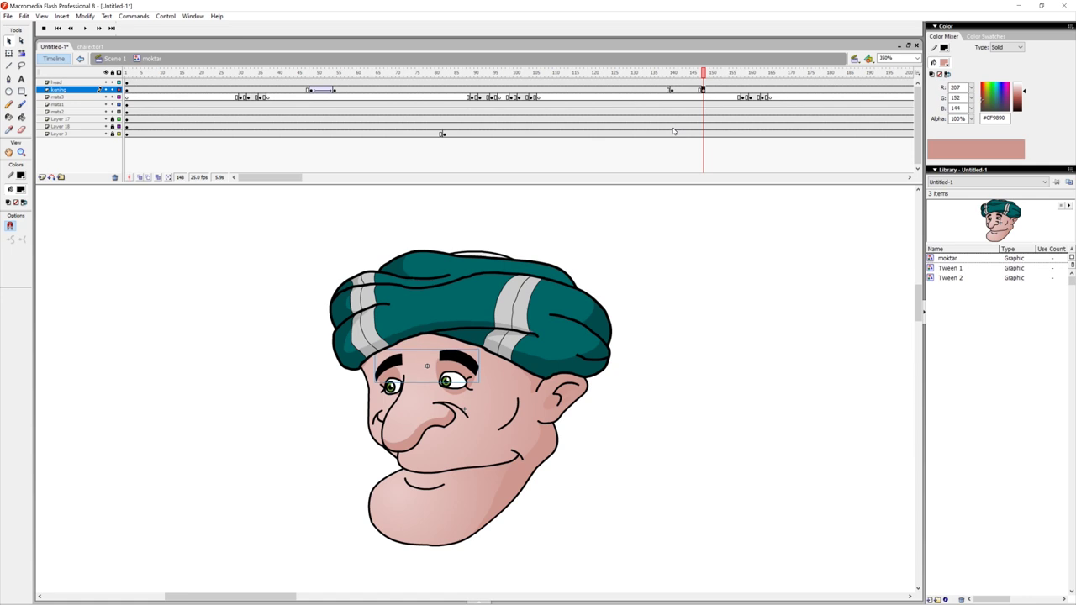
Step: Create a motion tween on kening from frame 140 to frame 148
left_click(672, 90)
right_click(672, 90)
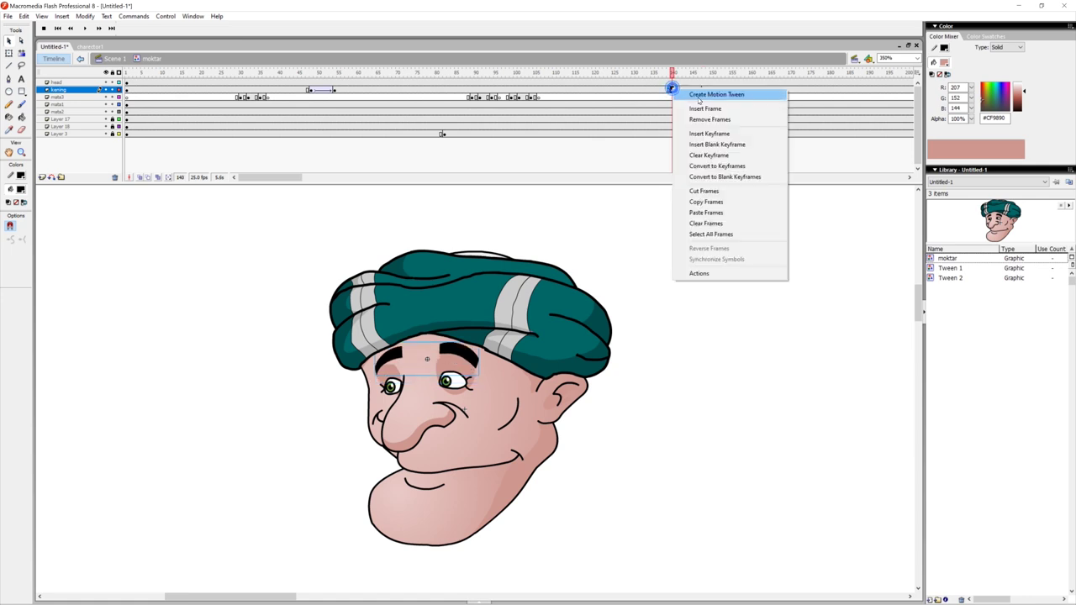
left_click(682, 90)
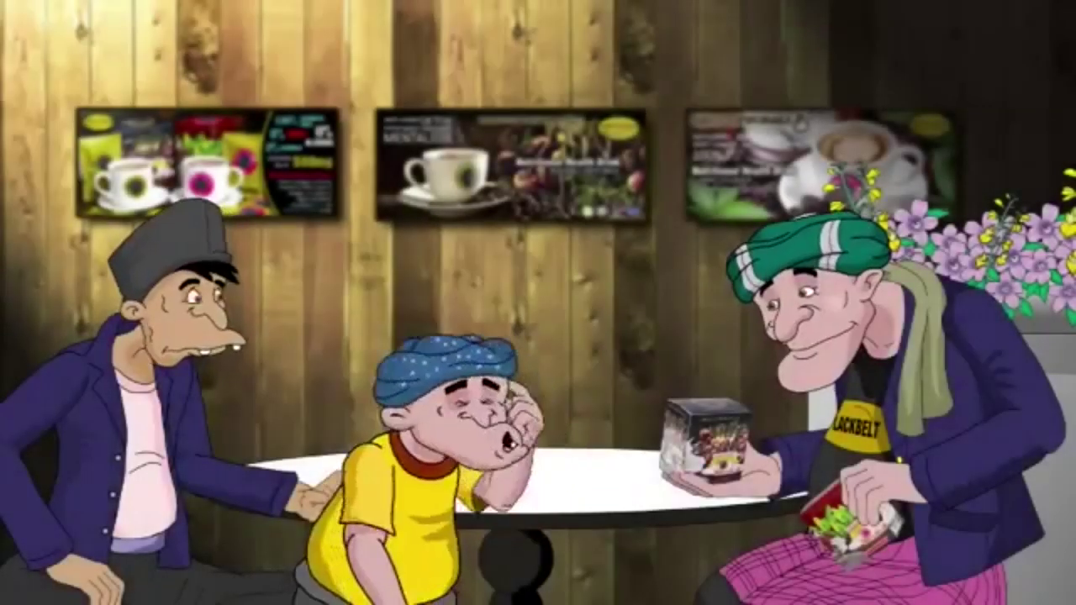